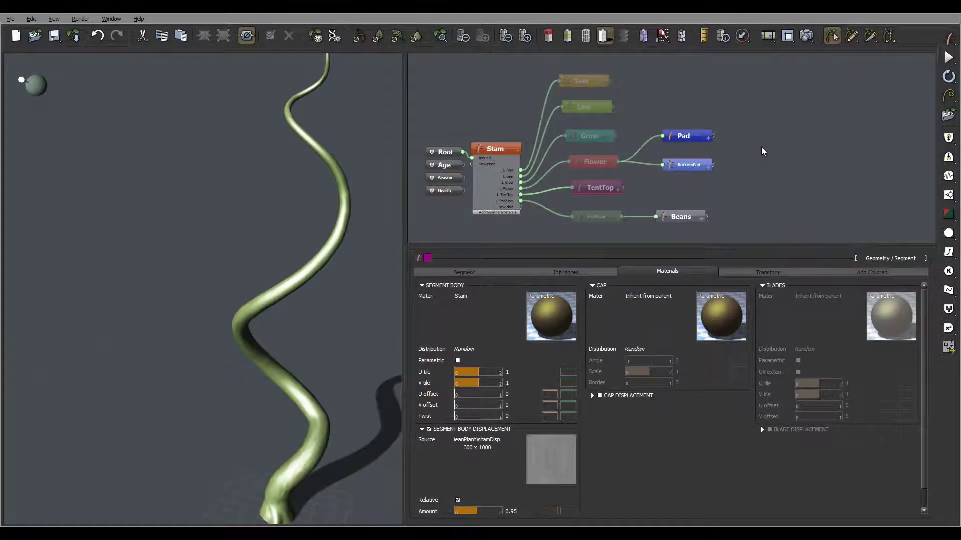
# Step: Re-enable the disabled Flower node in the plant graph so the stem produces flowers
pyautogui.moveTo(773, 137); pyautogui.dragTo(800, 161, button='middle')
pyautogui.click(636, 188)
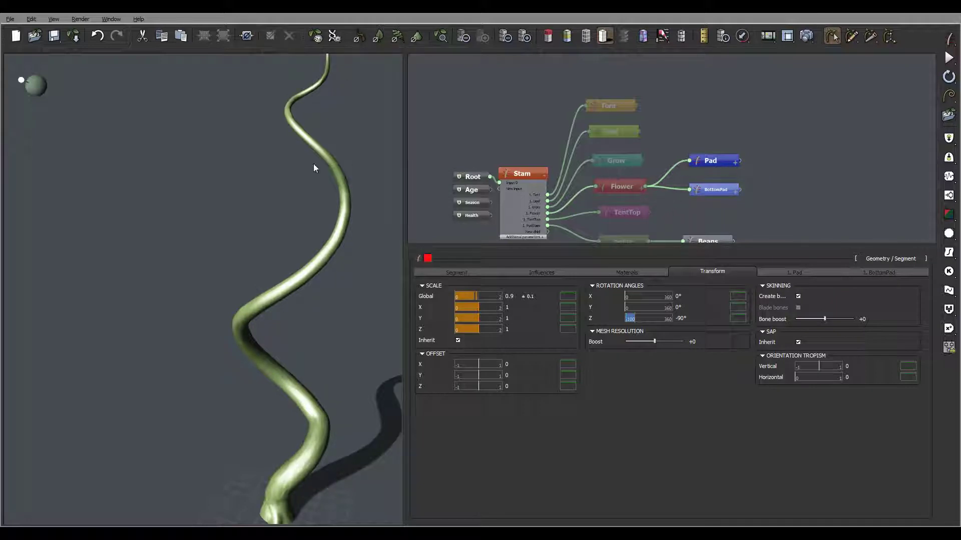
pyautogui.press('d')
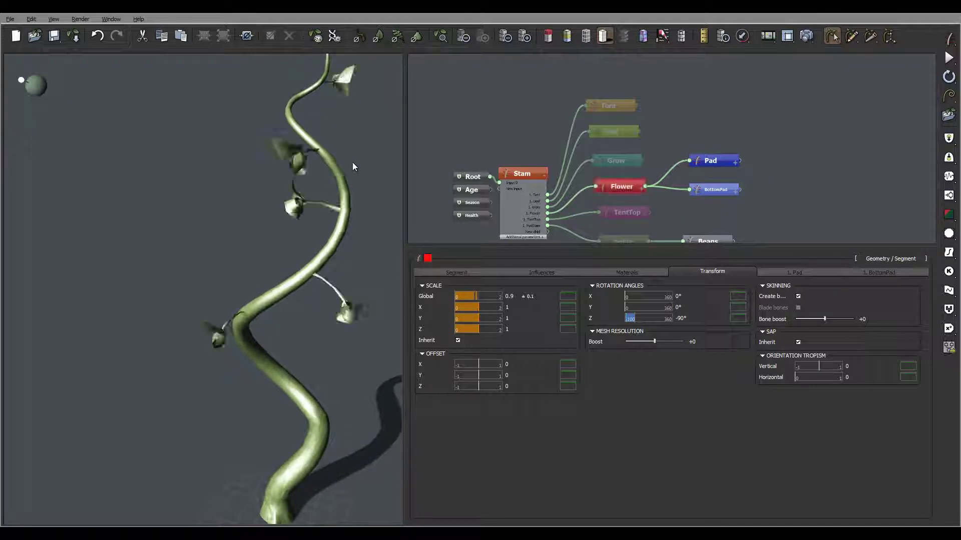
# Step: Open the Pad node's segment body material in the advanced editor and rename it Flower
pyautogui.moveTo(352, 161); pyautogui.dragTo(328, 231, button='right')
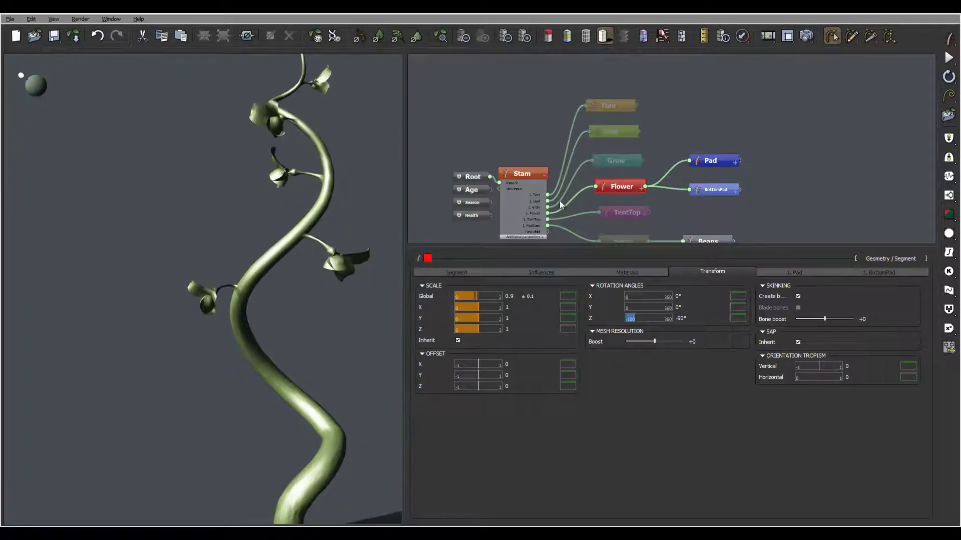
pyautogui.moveTo(377, 240); pyautogui.dragTo(281, 272)
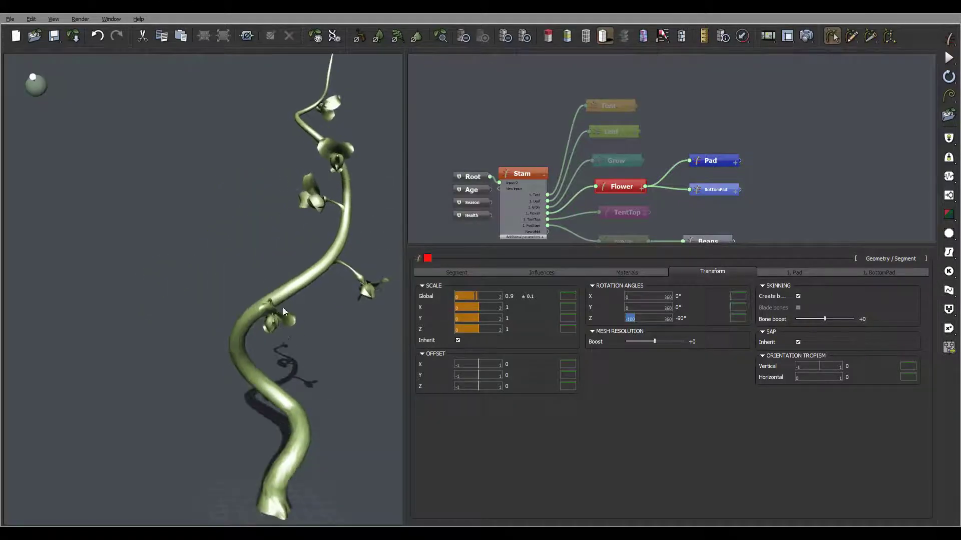
pyautogui.moveTo(326, 311); pyautogui.dragTo(320, 291)
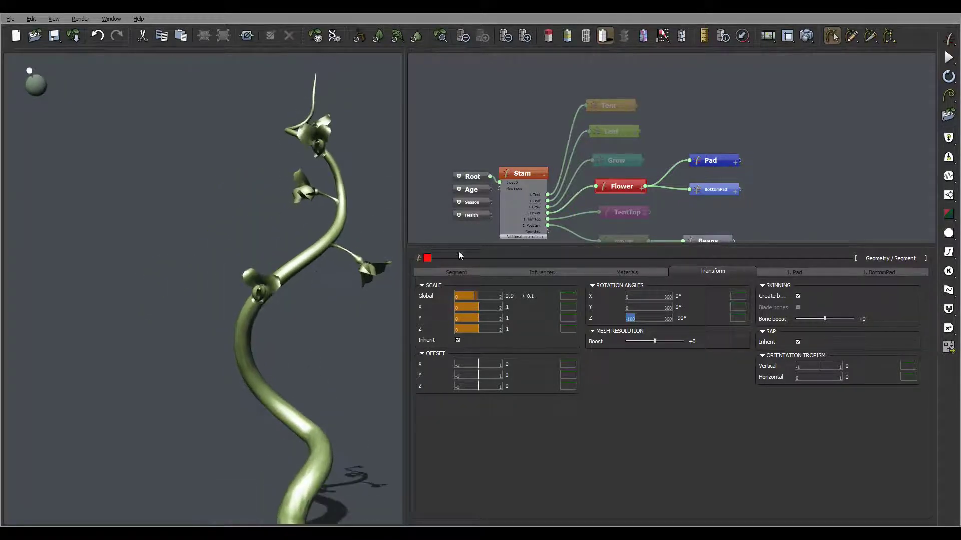
pyautogui.click(729, 161)
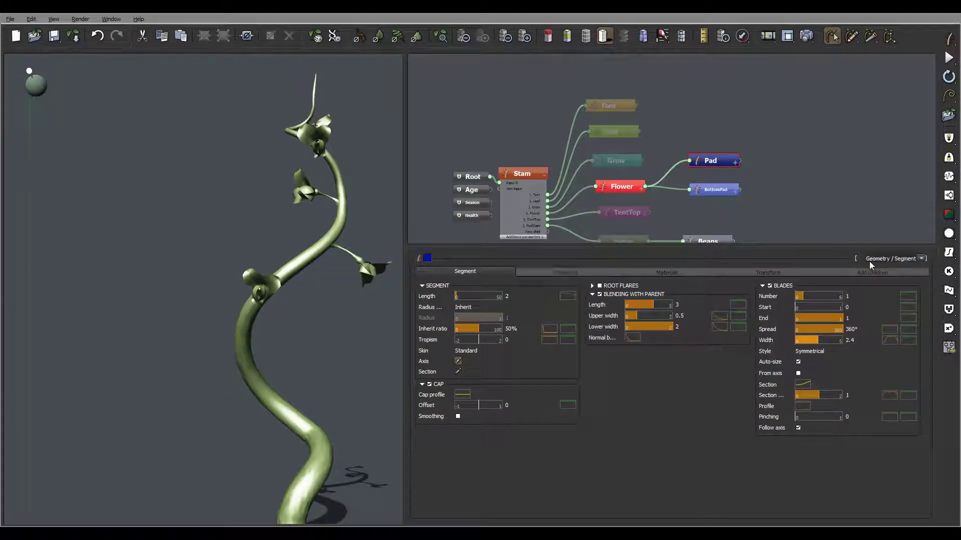
pyautogui.click(660, 274)
pyautogui.moveTo(546, 321)
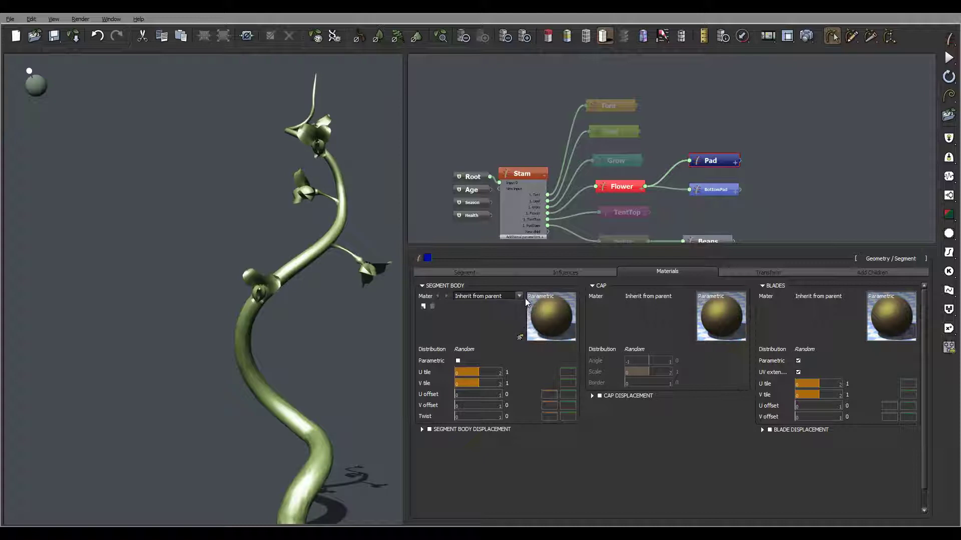
pyautogui.click(526, 337)
pyautogui.doubleClick(513, 123)
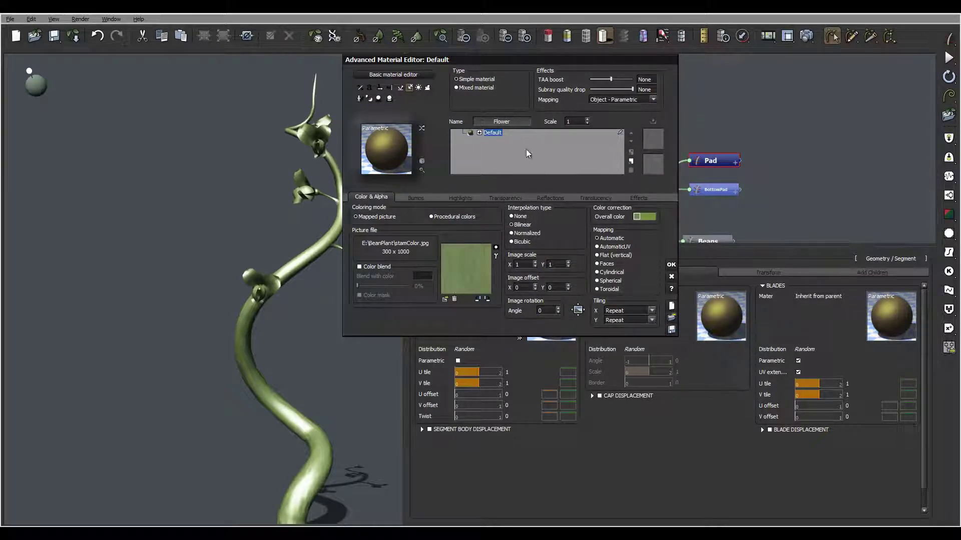
# Step: Load P3.jpg from the BeanPlant folder as the Flower material's color picture
pyautogui.click(447, 298)
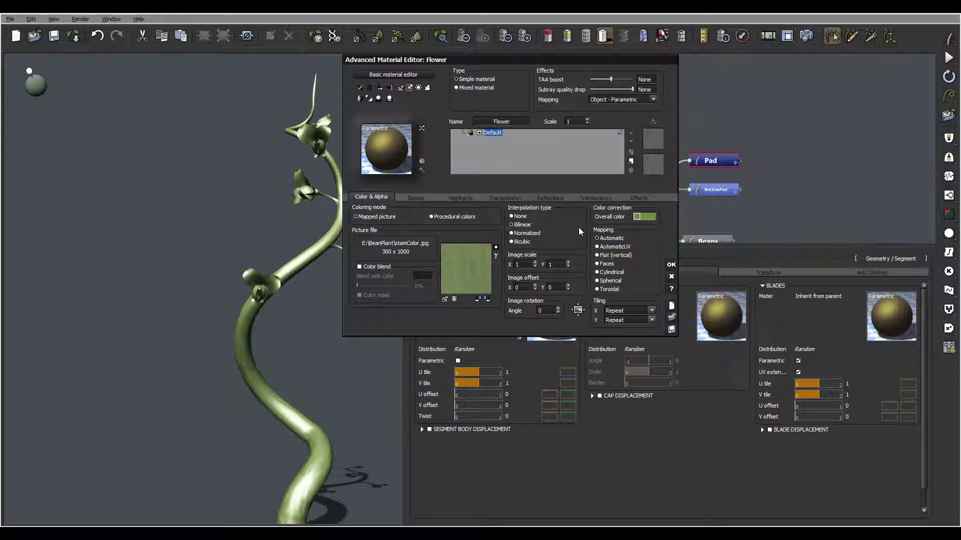
pyautogui.click(444, 299)
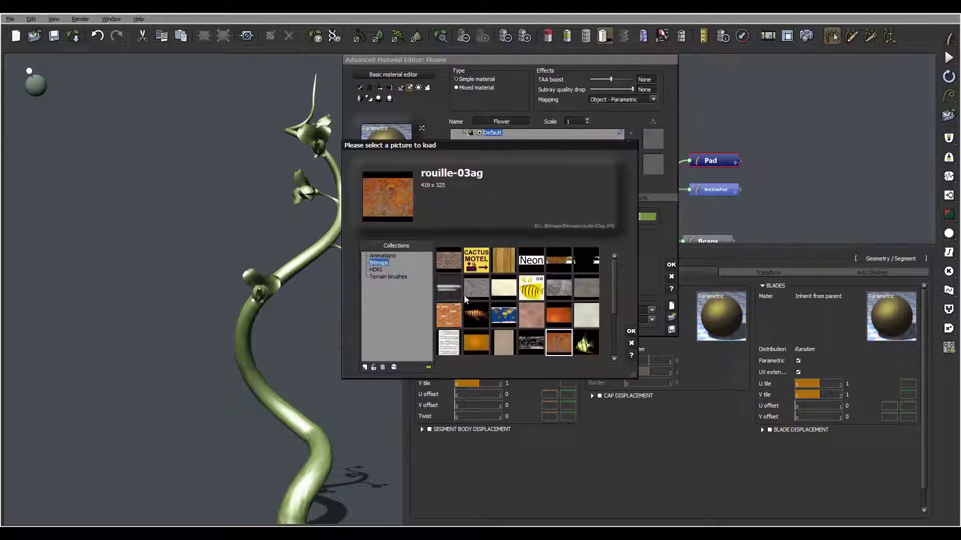
pyautogui.click(430, 371)
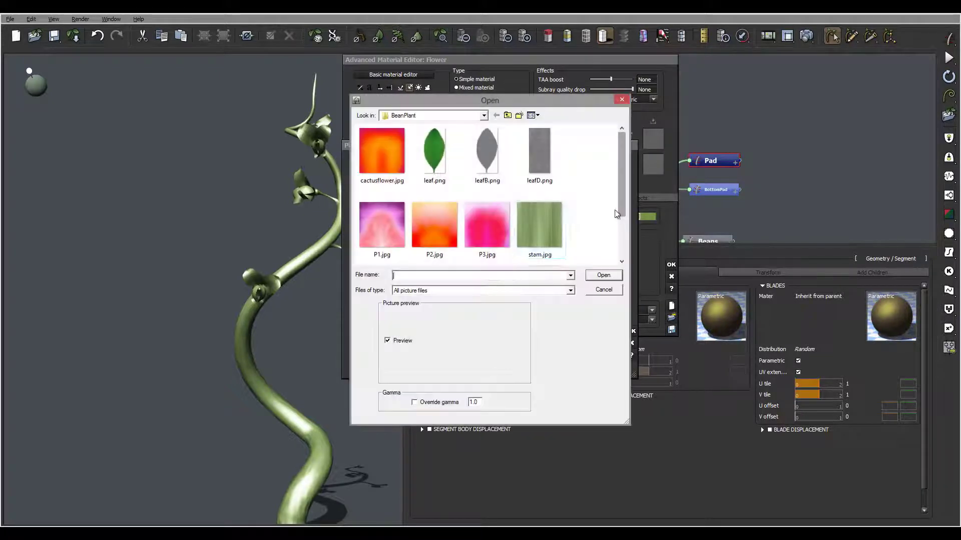
pyautogui.click(388, 227)
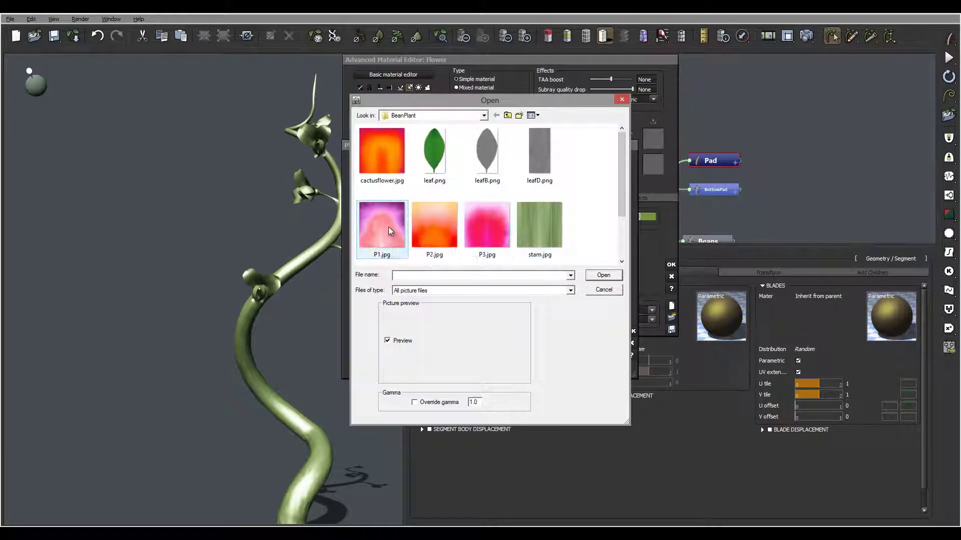
pyautogui.click(488, 224)
pyautogui.scroll(-1, 633, 149)
pyautogui.scroll(1, 630, 151)
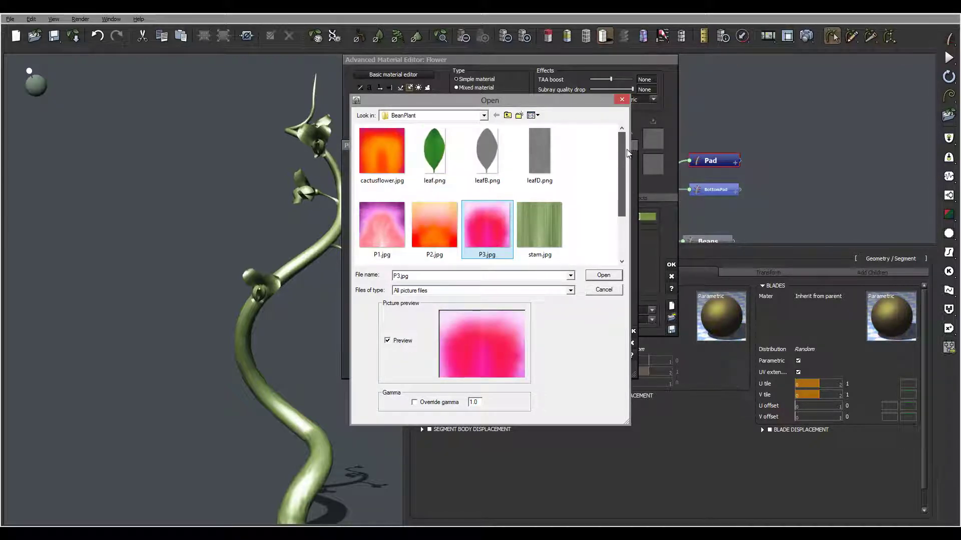
pyautogui.click(599, 275)
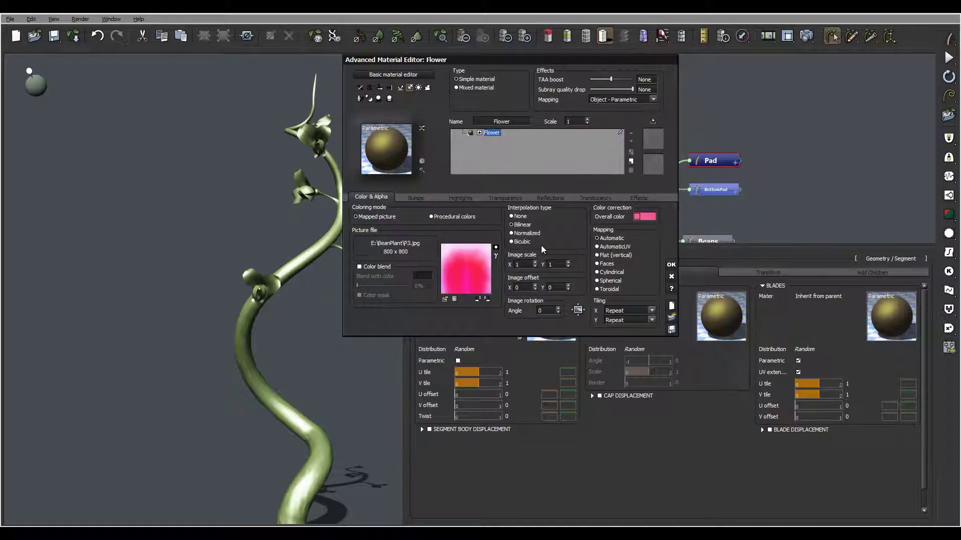
# Step: Set the Flower material's highlight global intensity to 18% and its highlight color to white, and accept the material
pyautogui.click(461, 198)
pyautogui.moveTo(397, 264); pyautogui.dragTo(375, 243)
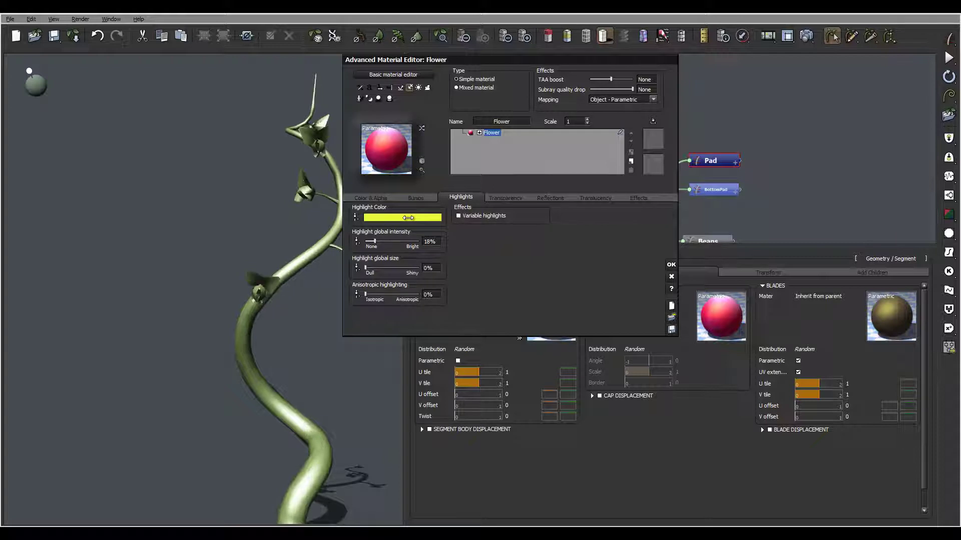
pyautogui.click(432, 218)
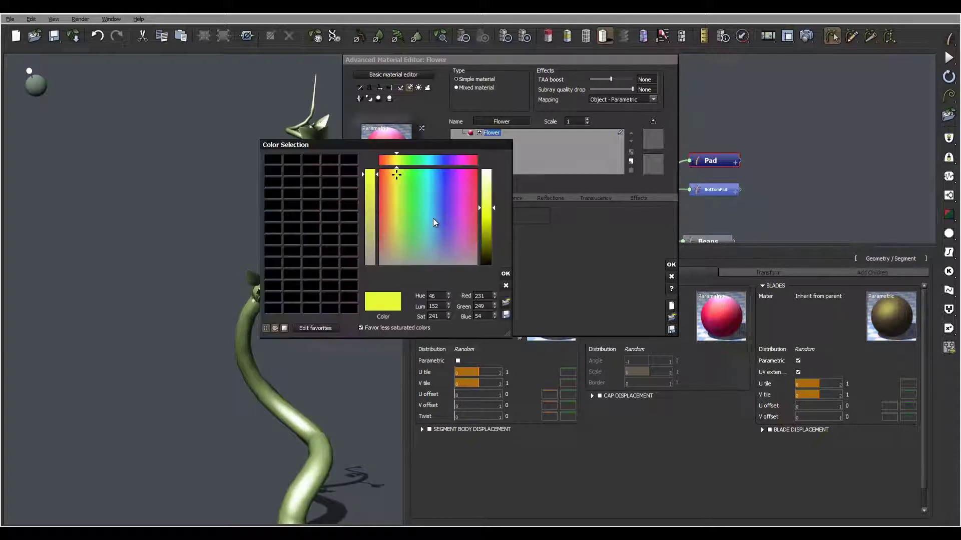
pyautogui.moveTo(493, 193); pyautogui.dragTo(490, 171)
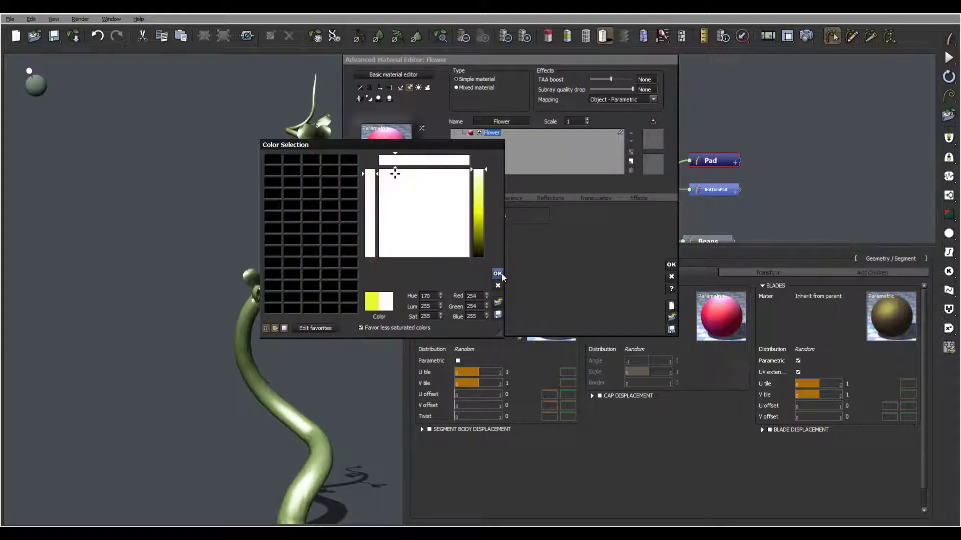
pyautogui.click(577, 272)
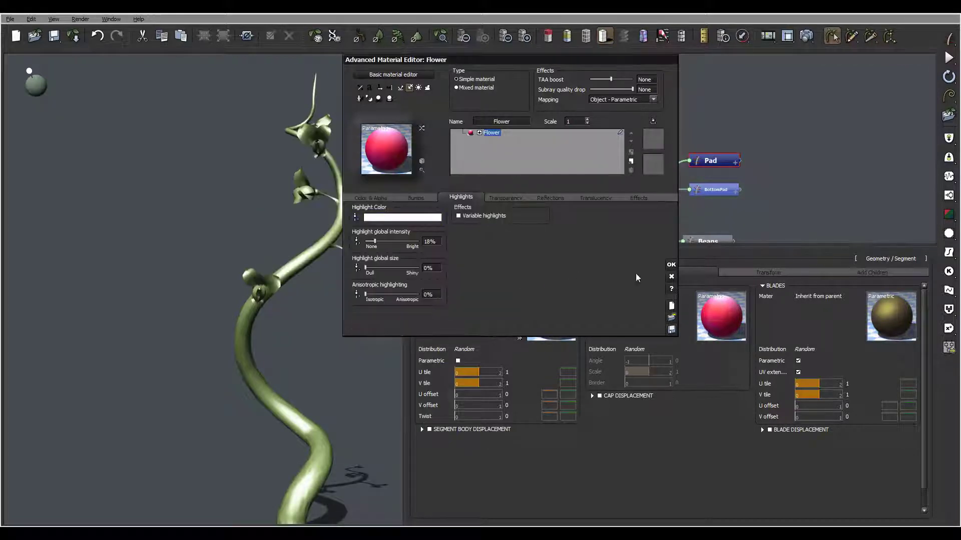
pyautogui.click(671, 266)
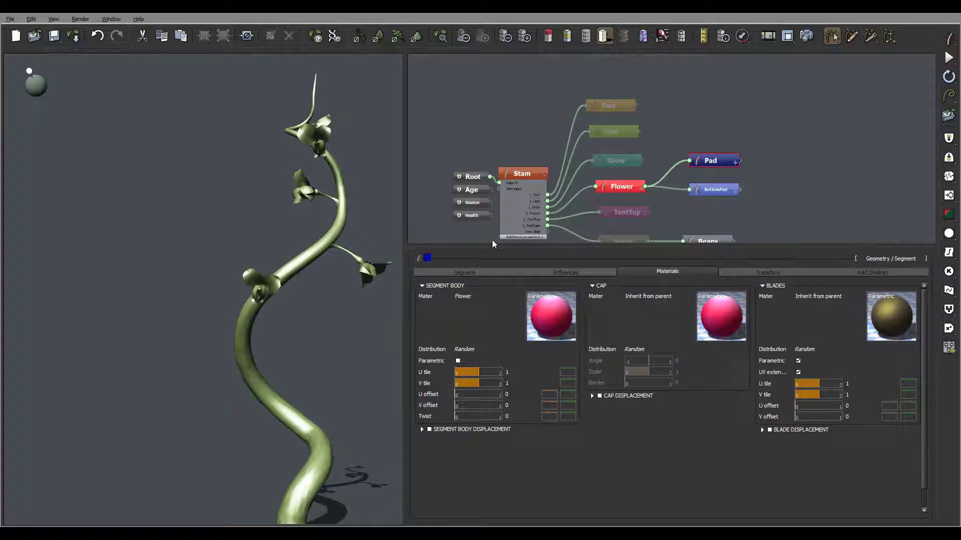
# Step: Assign the Flower material to the Pad node's blades
pyautogui.scroll(2, 355, 240)
pyautogui.moveTo(356, 239)
pyautogui.mouseDown(button='right')
pyautogui.moveTo(295, 242)
pyautogui.moveTo(341, 243)
pyautogui.mouseUp(button='right')
pyautogui.moveTo(341, 246)
pyautogui.mouseDown()
pyautogui.moveTo(249, 263)
pyautogui.moveTo(281, 243)
pyautogui.moveTo(285, 229)
pyautogui.mouseUp()
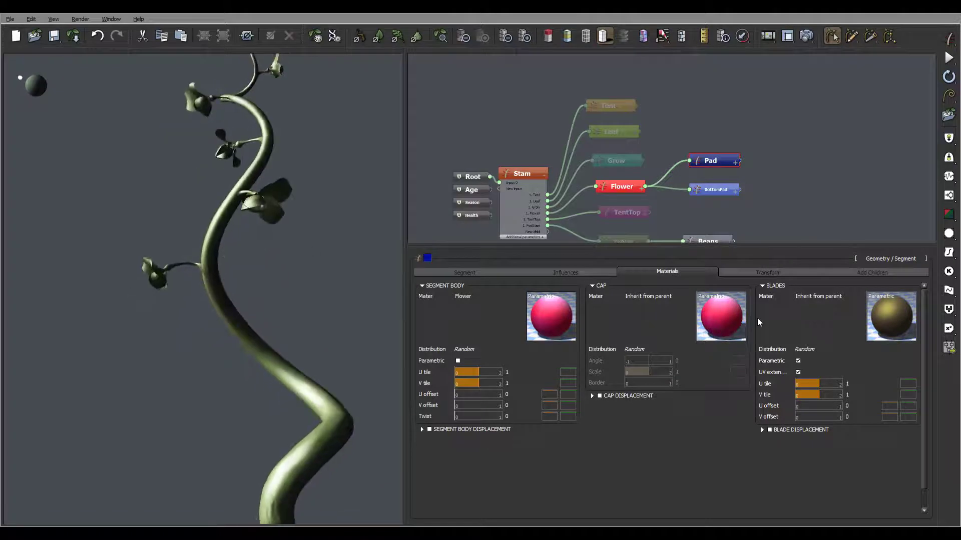
pyautogui.click(860, 296)
pyautogui.click(824, 340)
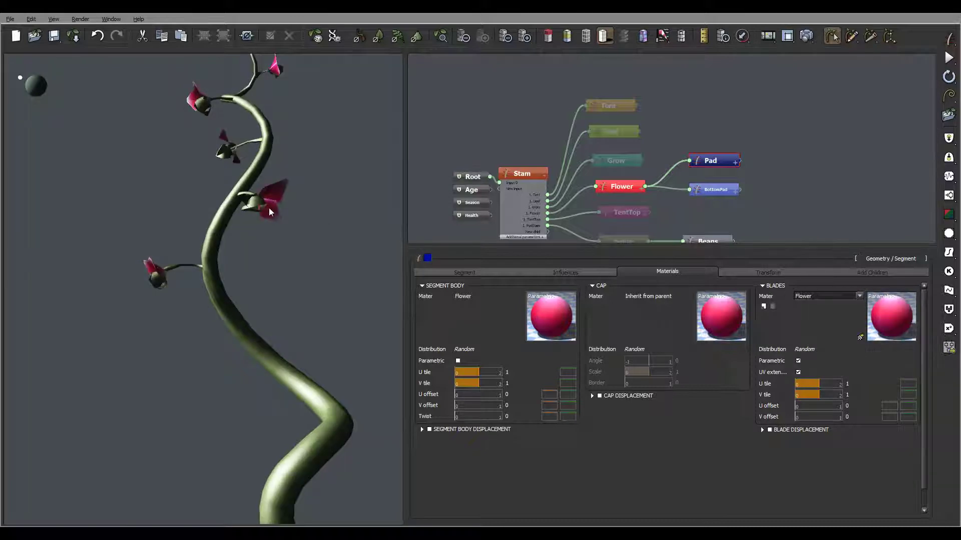
# Step: Assign the Flower material to both the segment body and the blades of the BottomPad node
pyautogui.moveTo(319, 206)
pyautogui.mouseDown(button='right')
pyautogui.moveTo(230, 205)
pyautogui.moveTo(330, 220)
pyautogui.mouseUp(button='right')
pyautogui.moveTo(329, 221); pyautogui.dragTo(349, 231)
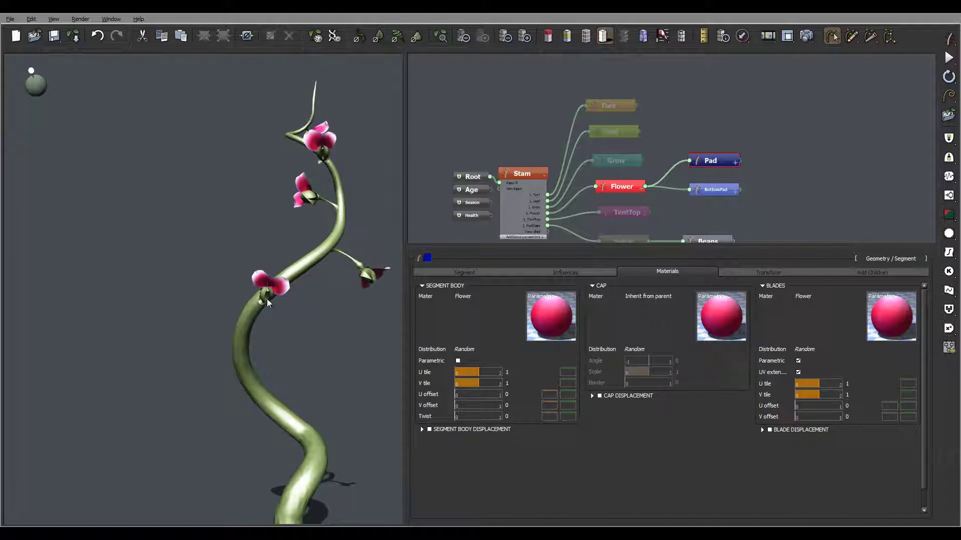
pyautogui.click(719, 190)
pyautogui.click(668, 271)
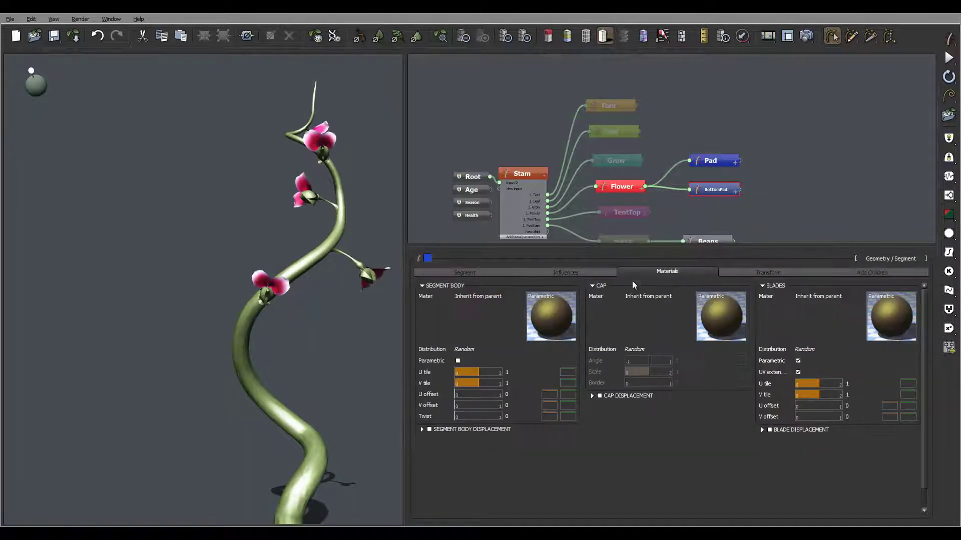
pyautogui.click(518, 296)
pyautogui.click(488, 340)
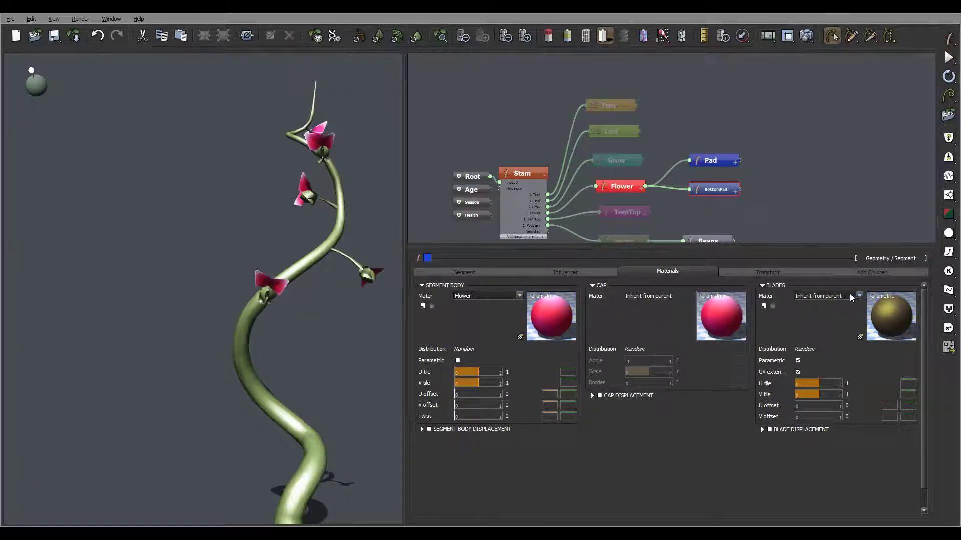
pyautogui.click(826, 296)
pyautogui.click(825, 340)
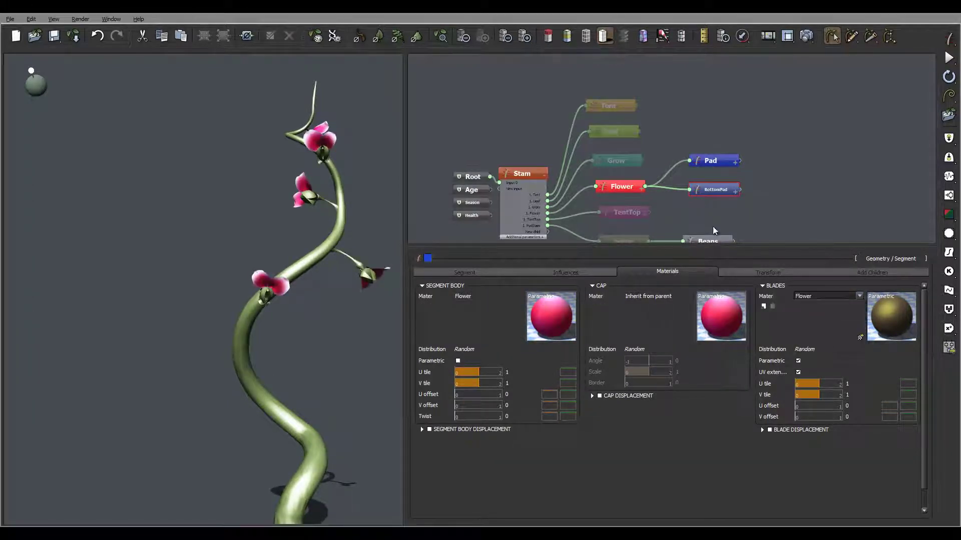
# Step: Edit the BottomPad blades material, changing its overall color to magenta with red 189, green 13 and blue 135
pyautogui.moveTo(335, 250); pyautogui.dragTo(286, 275)
pyautogui.doubleClick(879, 319)
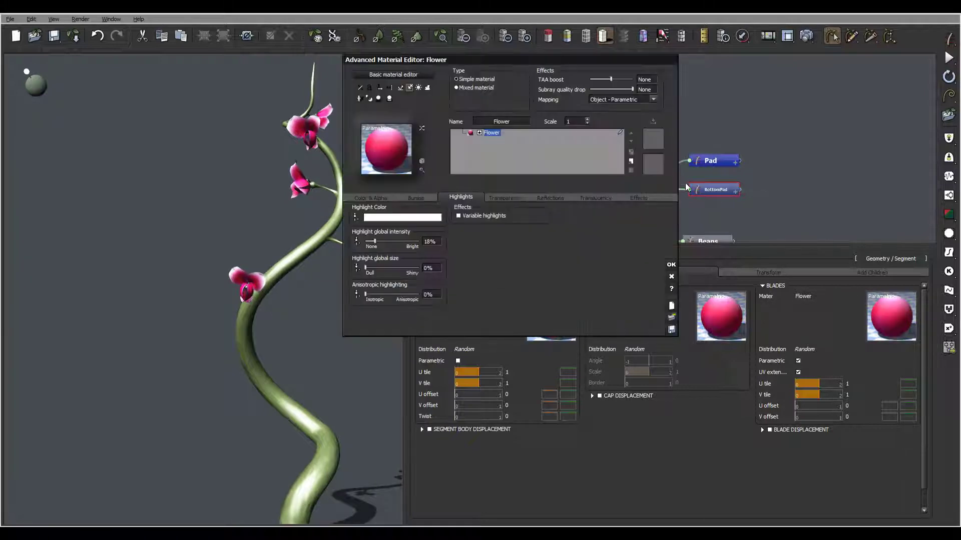
pyautogui.click(373, 197)
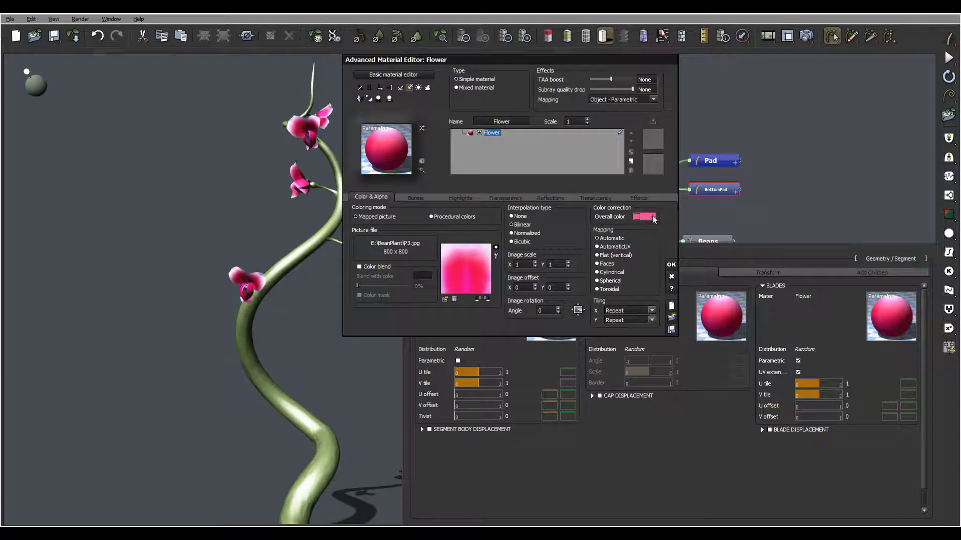
pyautogui.click(644, 217)
pyautogui.moveTo(715, 197); pyautogui.dragTo(715, 221)
pyautogui.moveTo(701, 172); pyautogui.dragTo(696, 179)
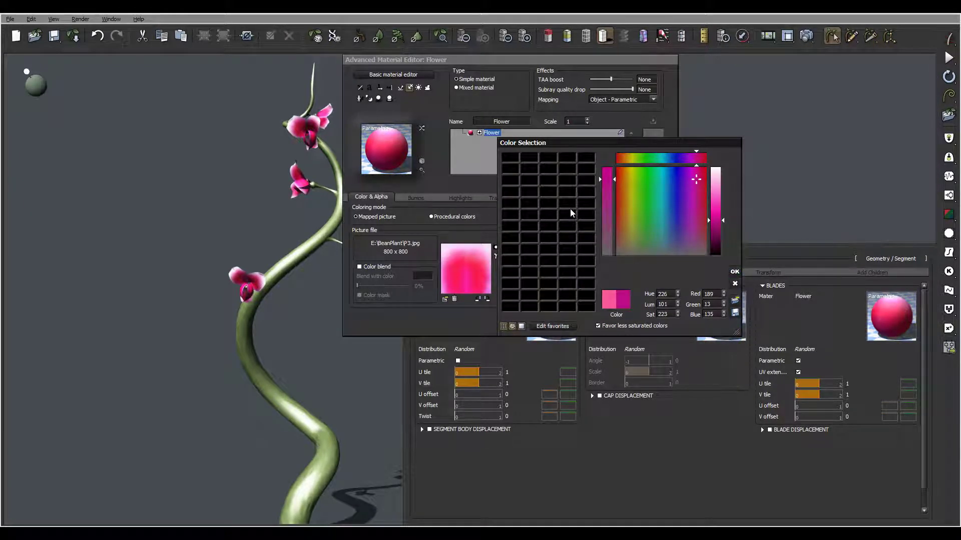
pyautogui.click(735, 272)
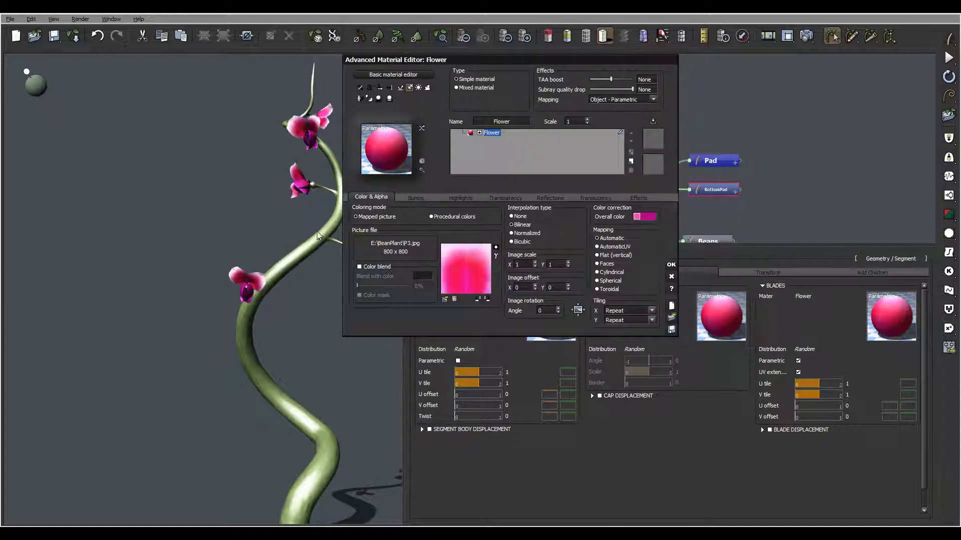
# Step: Rename the BottomPad blades material as FlowerLower
pyautogui.moveTo(302, 241); pyautogui.dragTo(255, 229, button='right')
pyautogui.moveTo(255, 228); pyautogui.dragTo(396, 245)
pyautogui.moveTo(503, 61); pyautogui.dragTo(557, 74)
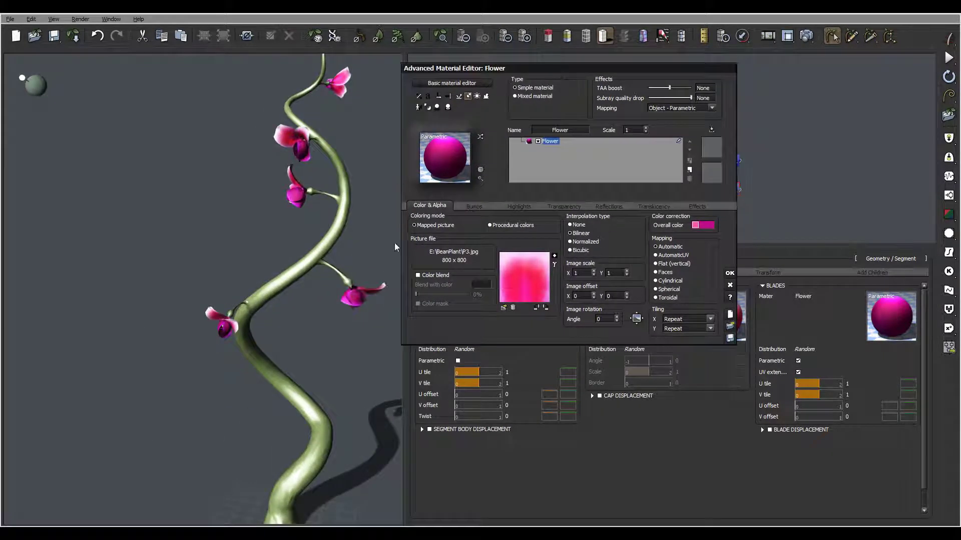
pyautogui.doubleClick(576, 130)
pyautogui.click(576, 129)
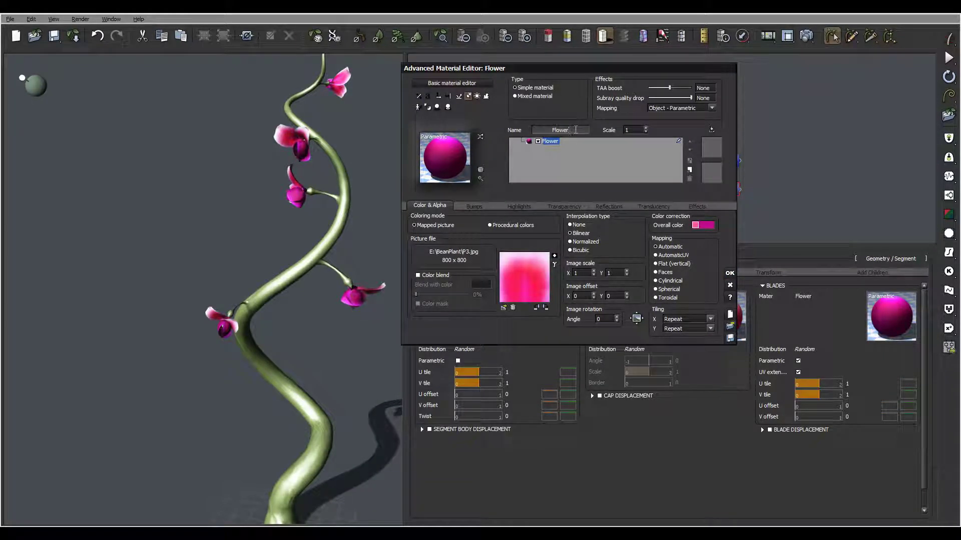
pyautogui.write('Lower')
# Step: Give the FlowerLower material a global transparency of 38%
pyautogui.click(570, 206)
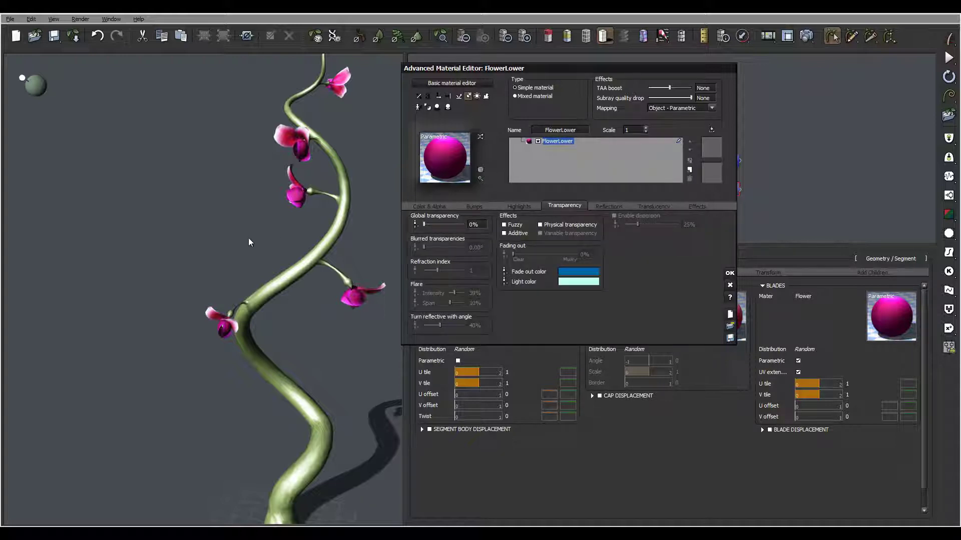
pyautogui.moveTo(429, 224); pyautogui.dragTo(434, 225)
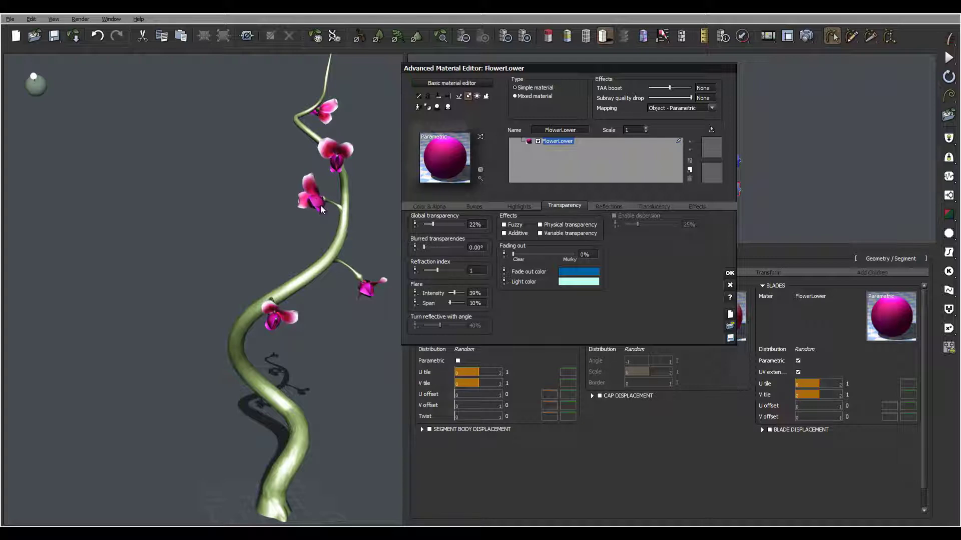
pyautogui.moveTo(365, 210); pyautogui.dragTo(319, 215, button='right')
pyautogui.moveTo(321, 219); pyautogui.dragTo(311, 185)
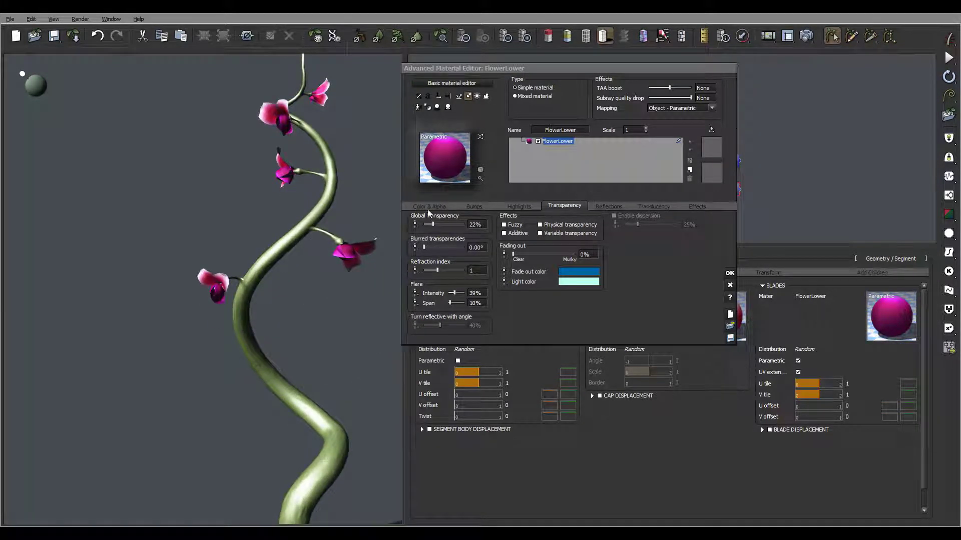
pyautogui.moveTo(385, 212); pyautogui.dragTo(311, 272)
pyautogui.moveTo(434, 225); pyautogui.dragTo(442, 225)
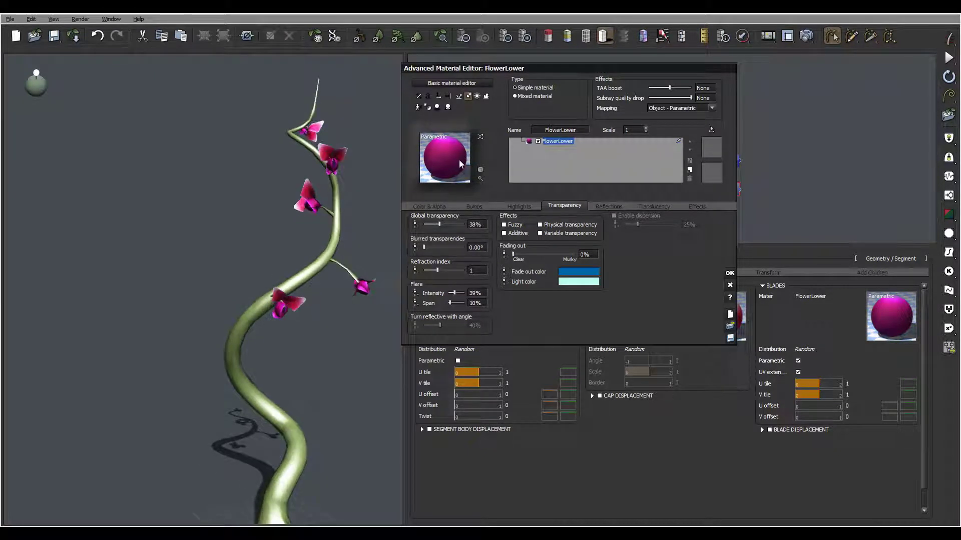
# Step: Reduce the FlowerLower material's global transparency to 20% and apply the material changes
pyautogui.moveTo(347, 234); pyautogui.dragTo(292, 225)
pyautogui.moveTo(439, 224); pyautogui.dragTo(437, 224)
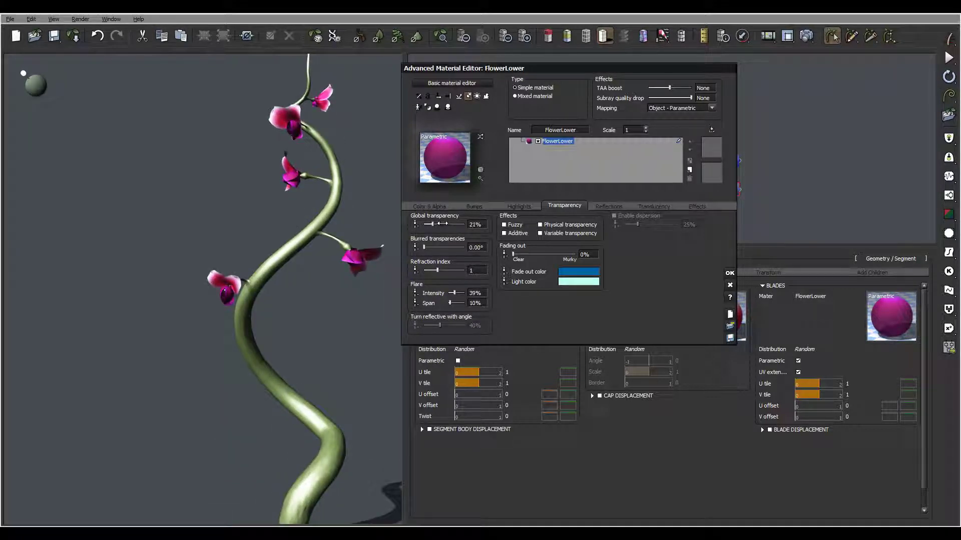
pyautogui.click(729, 274)
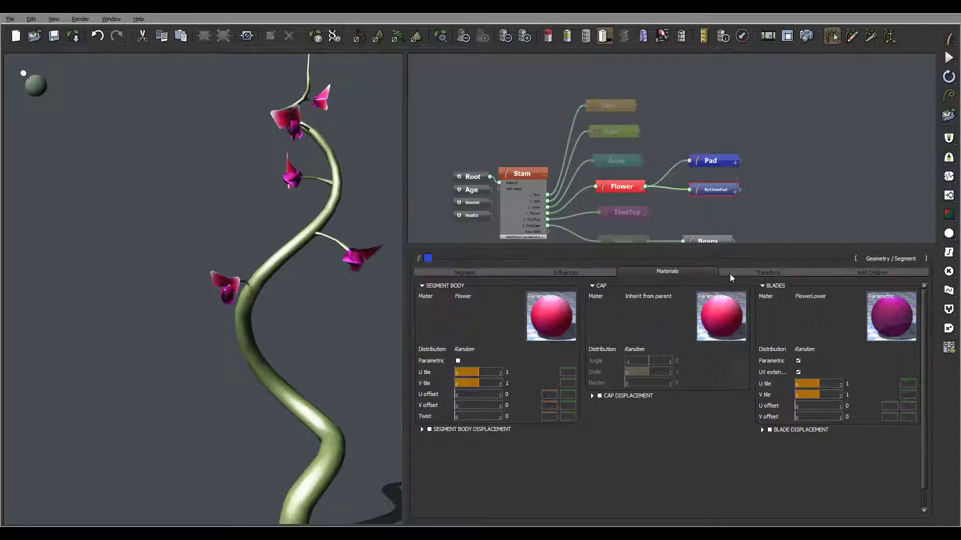
# Step: Give the Flower material on the Pad node's blades a global transparency of 11%
pyautogui.click(715, 160)
pyautogui.doubleClick(892, 314)
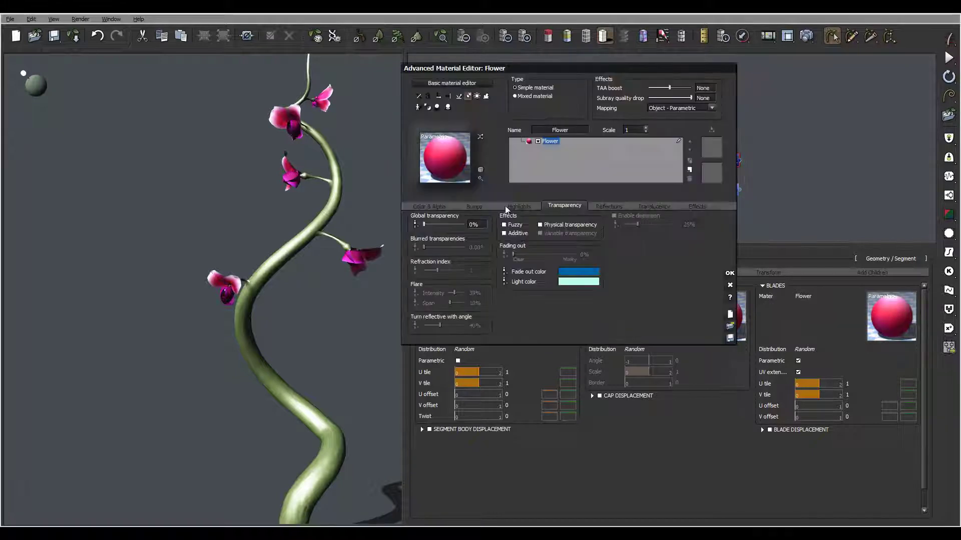
pyautogui.moveTo(444, 223); pyautogui.dragTo(448, 223)
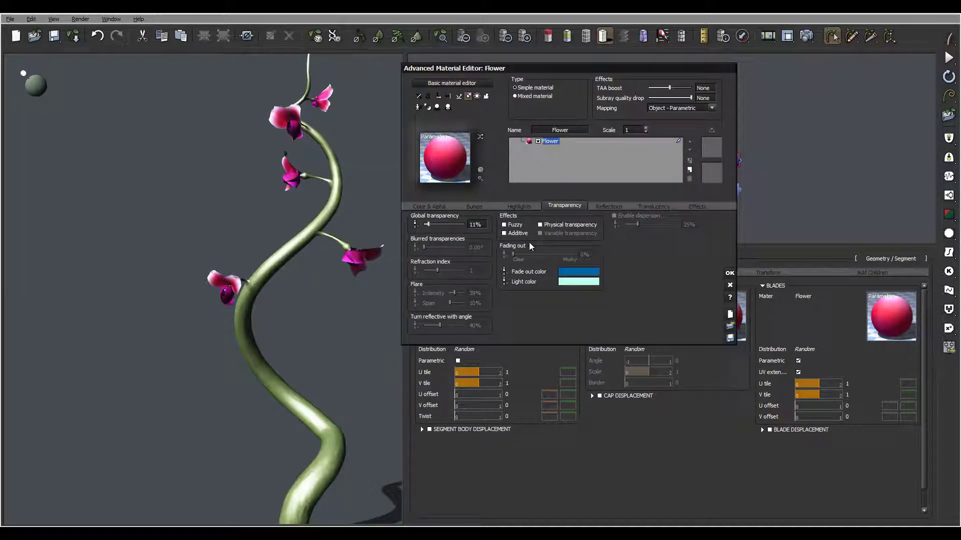
pyautogui.click(729, 273)
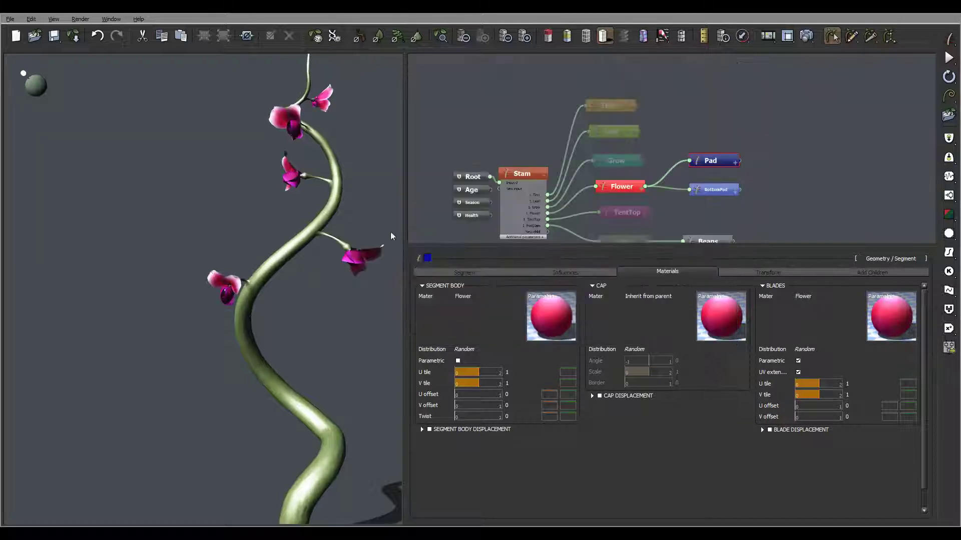
# Step: Set the end of the Pad distribution on the Flower node to 0.7
pyautogui.moveTo(386, 205); pyautogui.dragTo(270, 325)
pyautogui.scroll(5, 270, 327)
pyautogui.moveTo(339, 341); pyautogui.dragTo(280, 365)
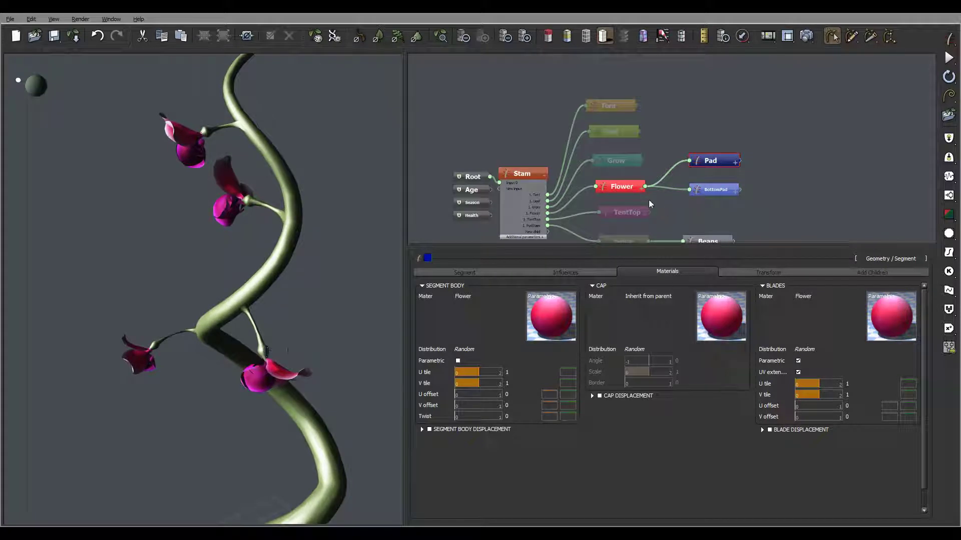
pyautogui.click(636, 189)
pyautogui.click(807, 274)
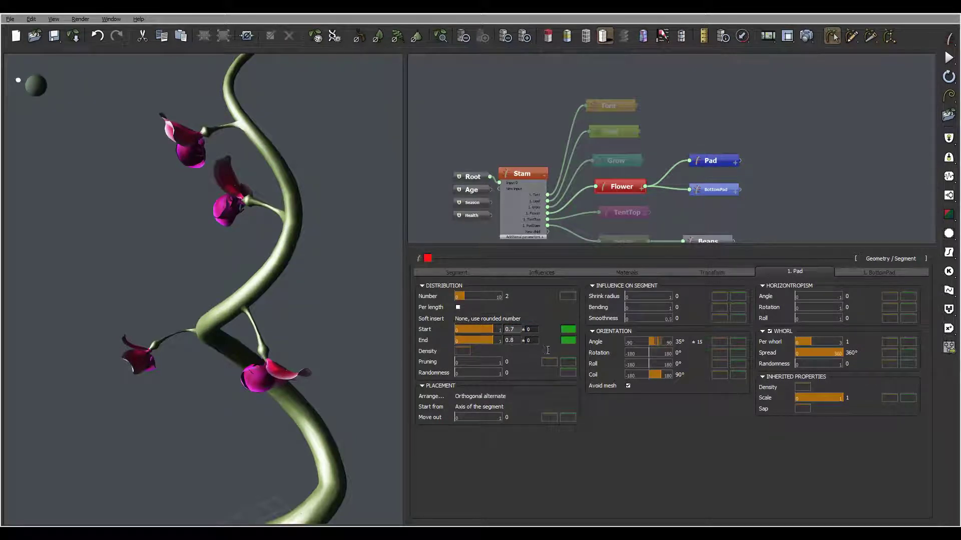
pyautogui.doubleClick(520, 341)
pyautogui.write('0.')
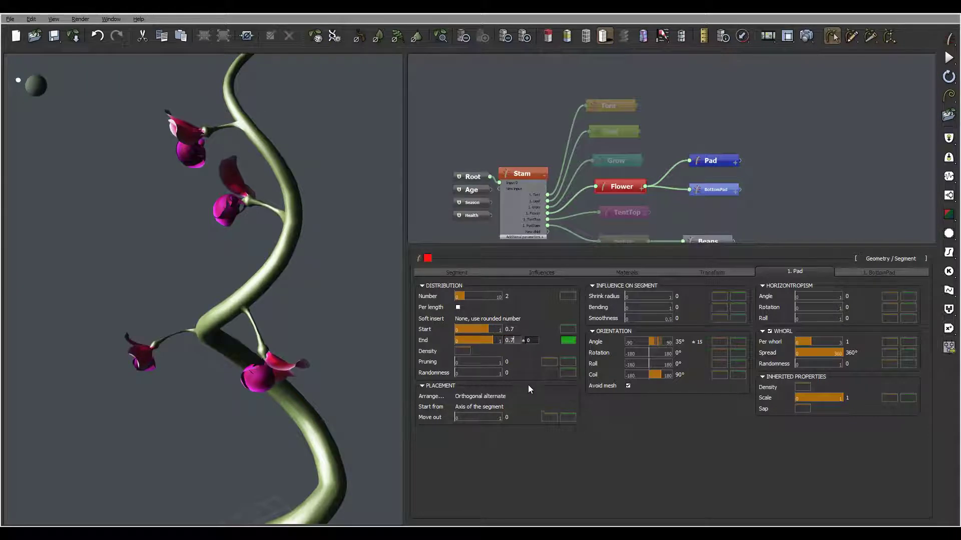
pyautogui.press('Return')
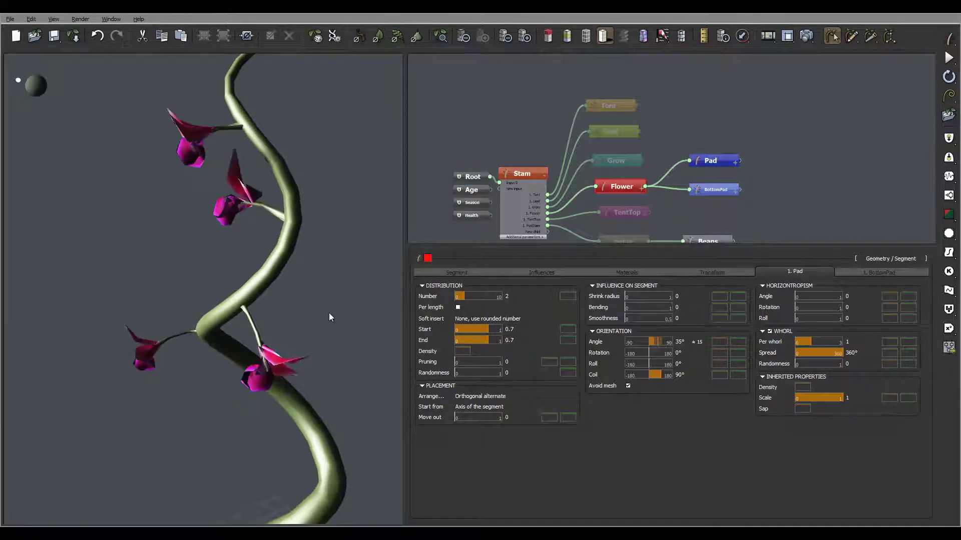
# Step: Make the Pad petals start from the surface of the segment
pyautogui.moveTo(329, 317); pyautogui.dragTo(334, 350)
pyautogui.click(495, 407)
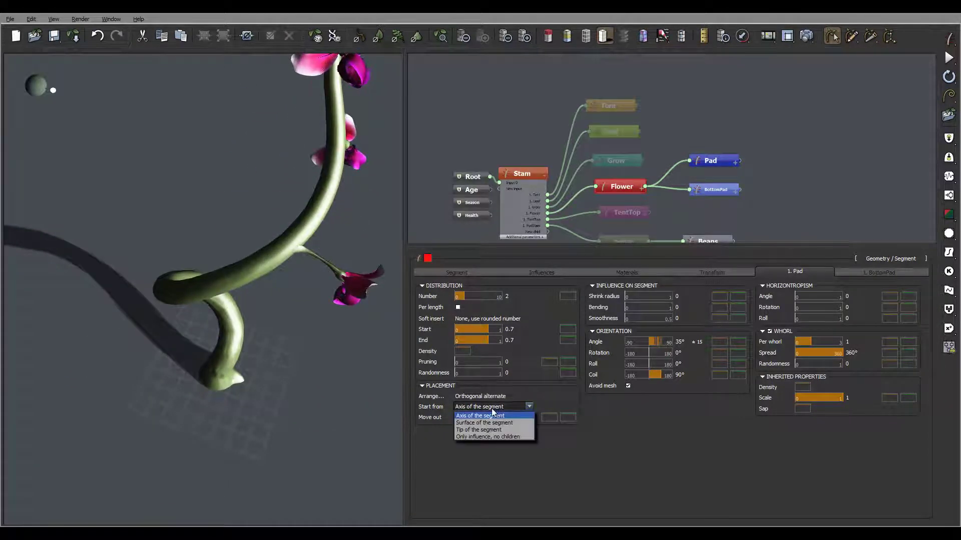
pyautogui.click(505, 423)
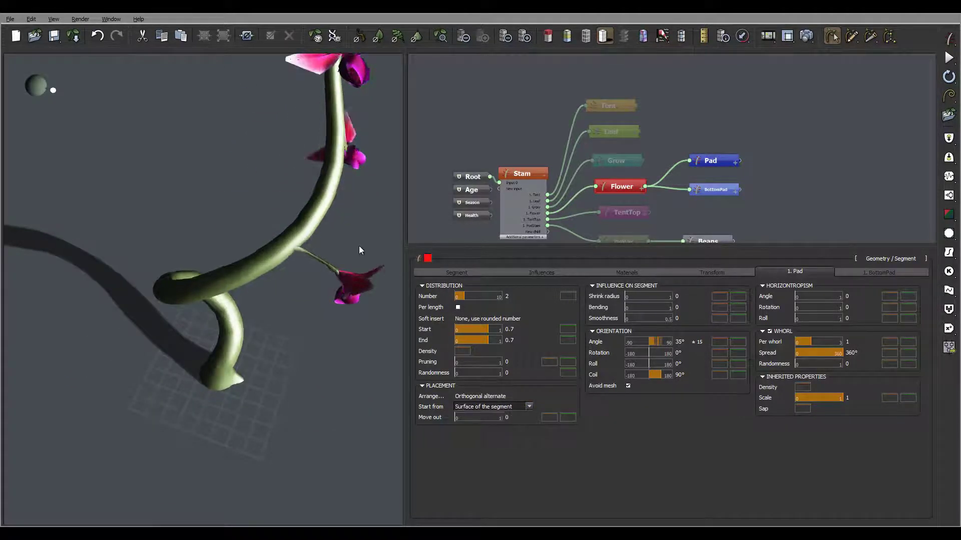
# Step: Set the random variation of the Pad's orientation angle to 0
pyautogui.moveTo(356, 254); pyautogui.dragTo(222, 175)
pyautogui.scroll(2, 247, 321)
pyautogui.moveTo(248, 320); pyautogui.dragTo(186, 258)
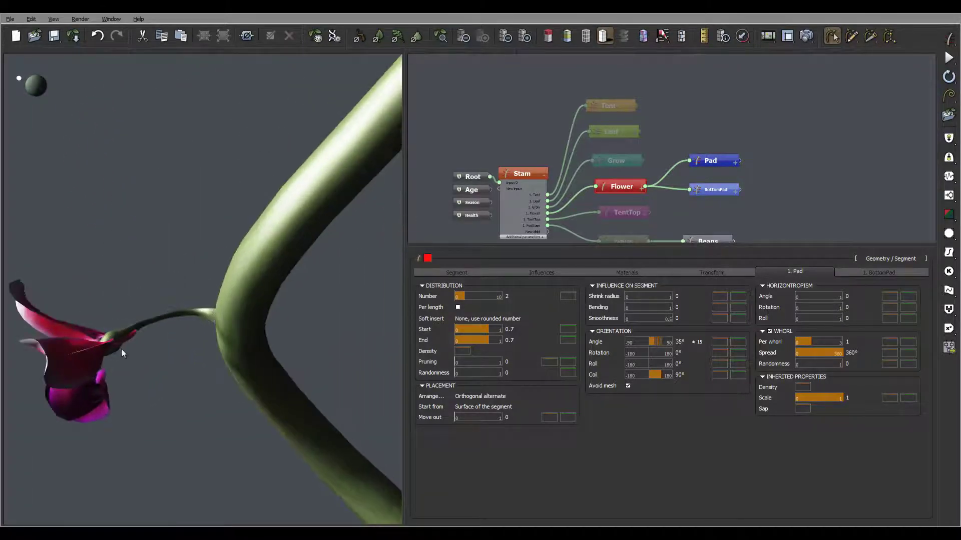
pyautogui.moveTo(125, 342); pyautogui.dragTo(184, 397)
pyautogui.moveTo(320, 471); pyautogui.dragTo(285, 435)
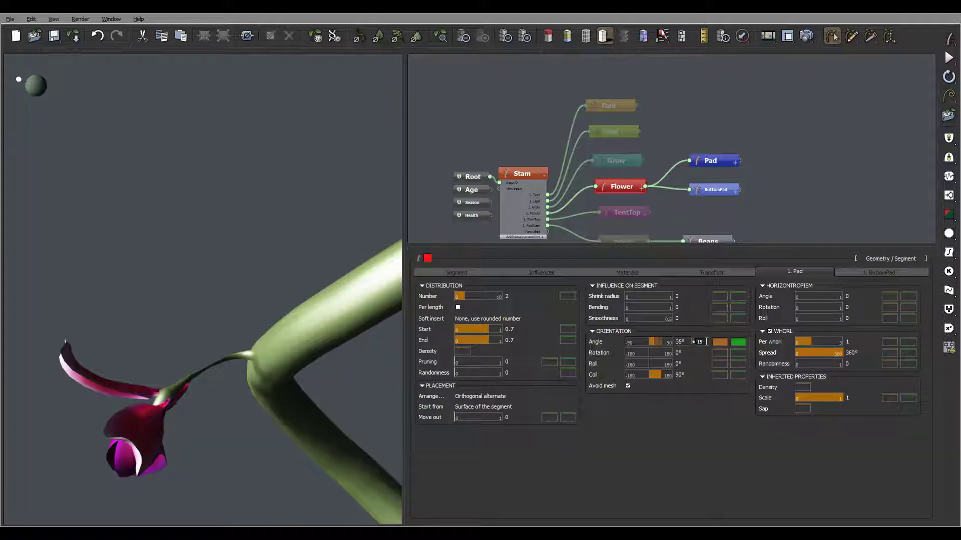
pyautogui.click(708, 343)
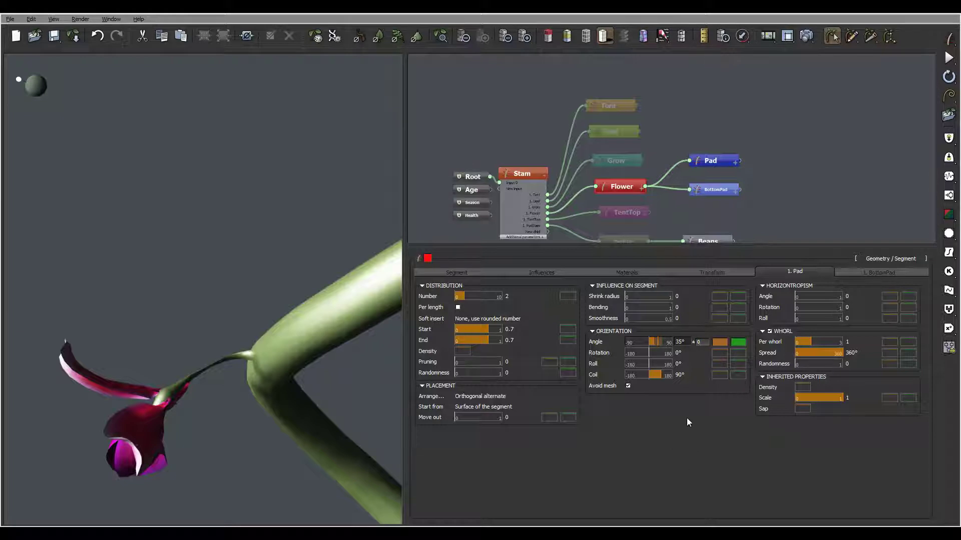
pyautogui.press('Return')
# Step: Try orientation angles of 45° and 90° for the Pad petals
pyautogui.moveTo(221, 383); pyautogui.dragTo(230, 365, button='middle')
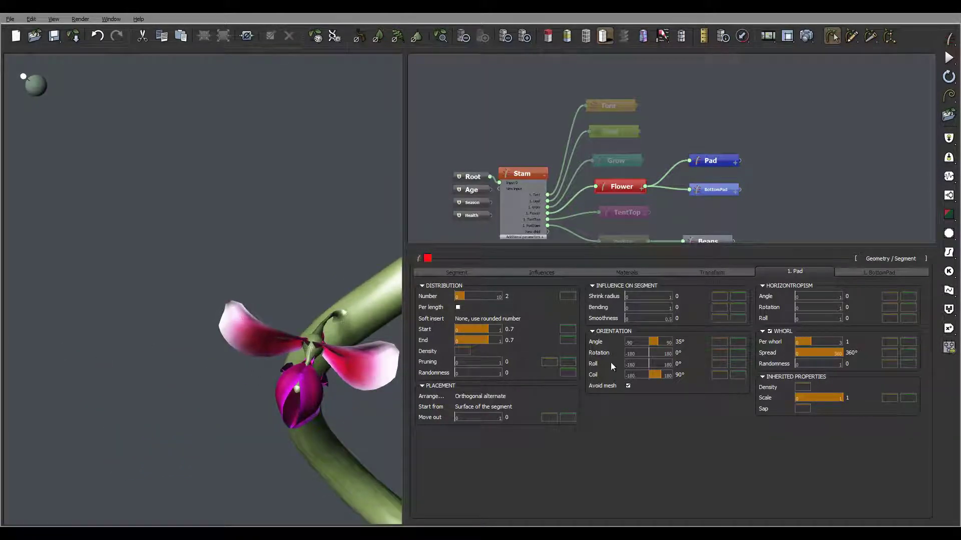
pyautogui.click(681, 343)
pyautogui.write('45')
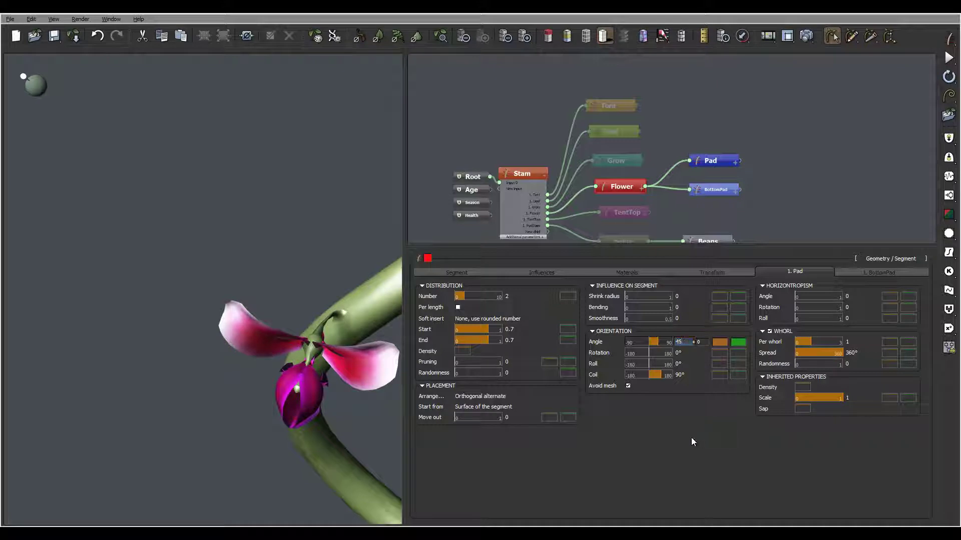
pyautogui.press('Return')
pyautogui.moveTo(347, 359); pyautogui.dragTo(287, 386)
pyautogui.click(682, 342)
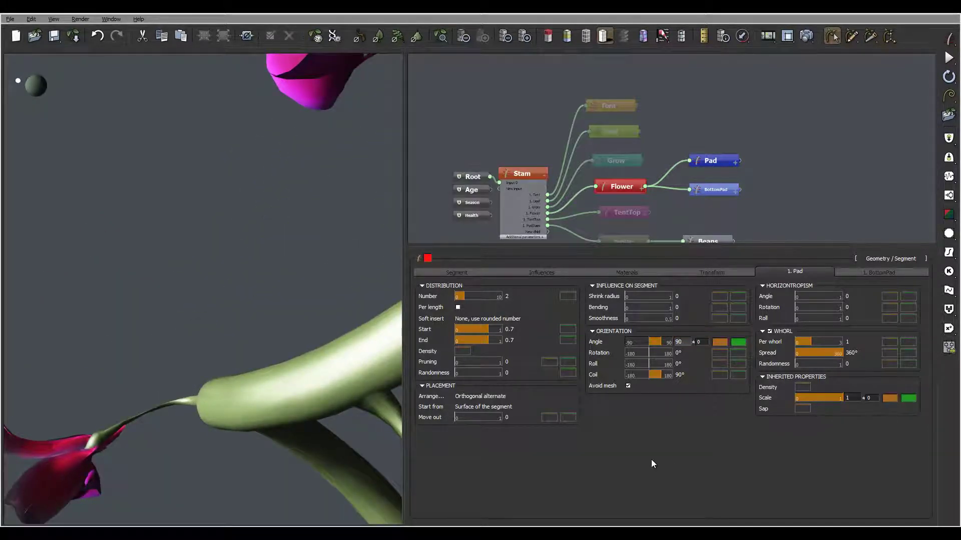
pyautogui.click(239, 360)
pyautogui.moveTo(166, 376); pyautogui.dragTo(211, 329)
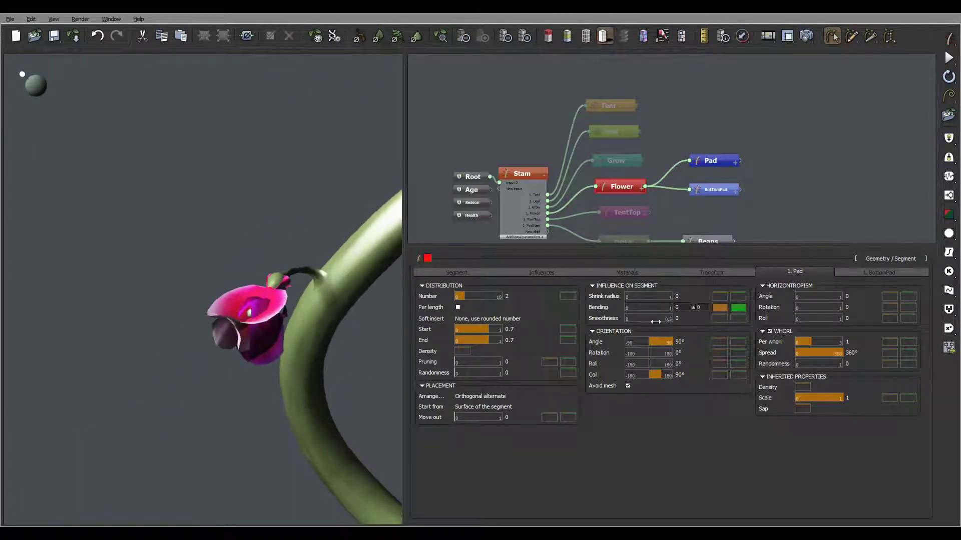
# Step: Set the Pad's orientation angle to 25° and check the flowers along the stem
pyautogui.click(687, 342)
pyautogui.write('25')
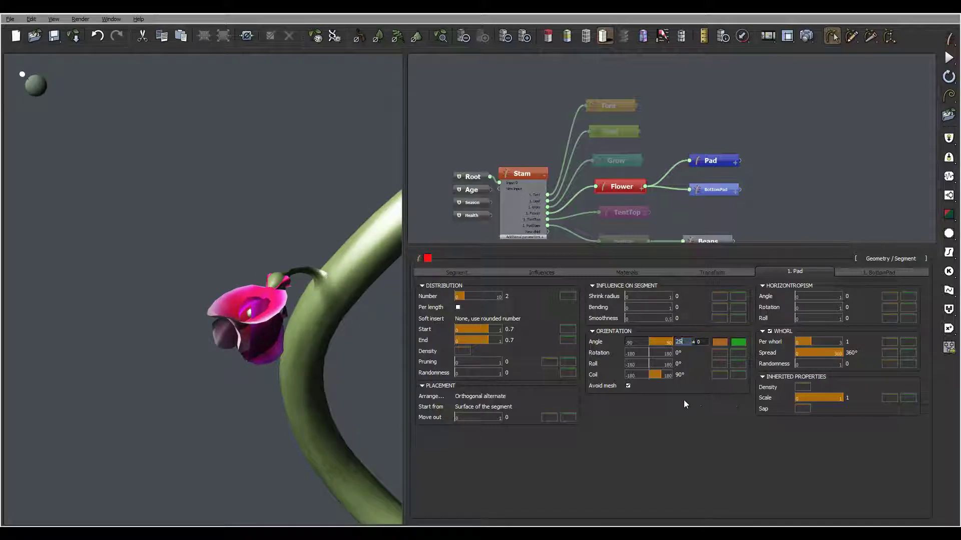
pyautogui.press('Return')
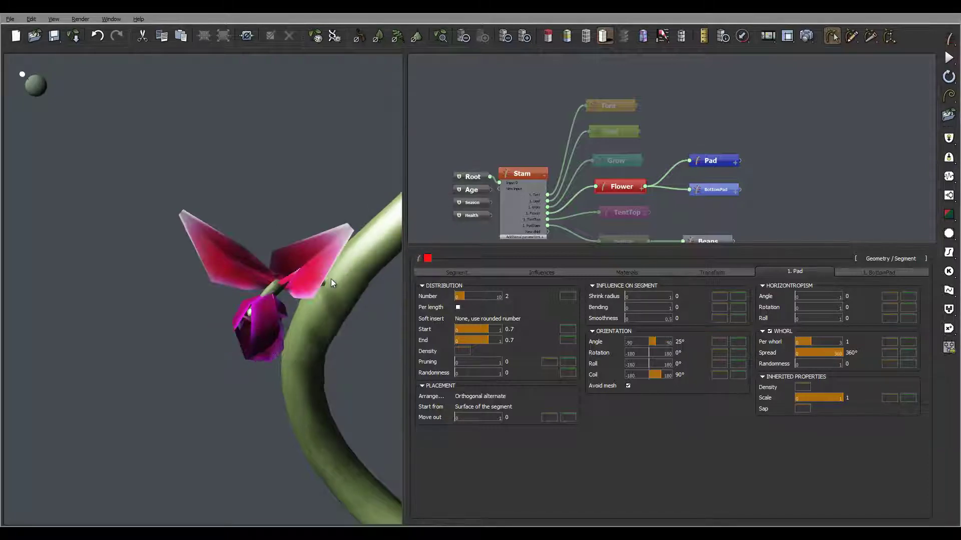
pyautogui.moveTo(332, 273); pyautogui.dragTo(322, 300)
pyautogui.scroll(-5, 304, 269)
pyautogui.scroll(3, 293, 288)
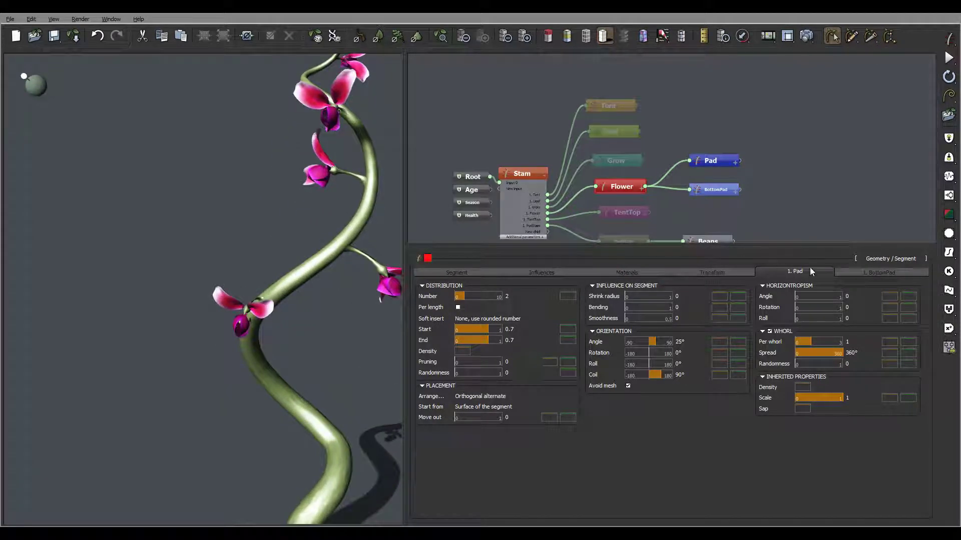
# Step: Widen the Pad node's blades, first to a width of 2.8 and finally to 3.1
pyautogui.click(717, 161)
pyautogui.click(456, 272)
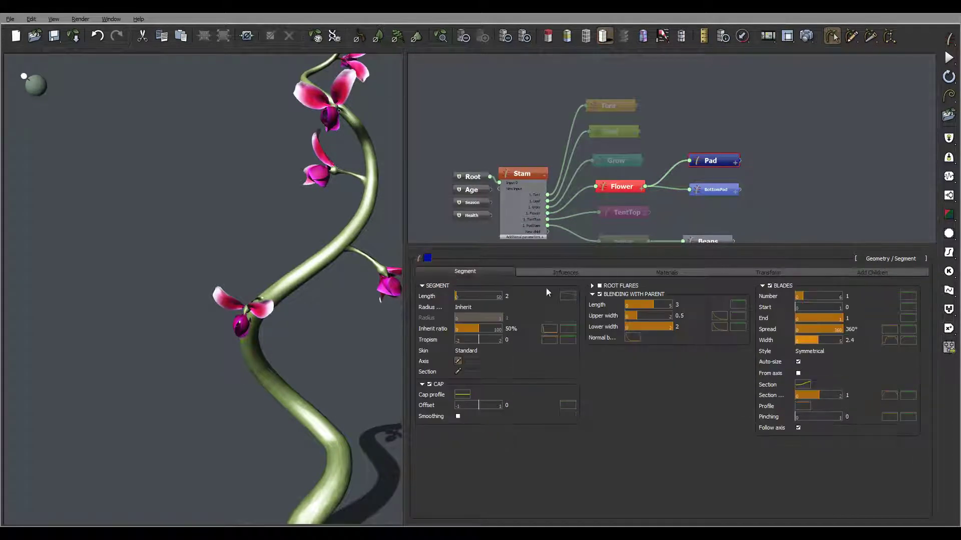
pyautogui.doubleClick(855, 341)
pyautogui.write('2.8')
pyautogui.press('Return')
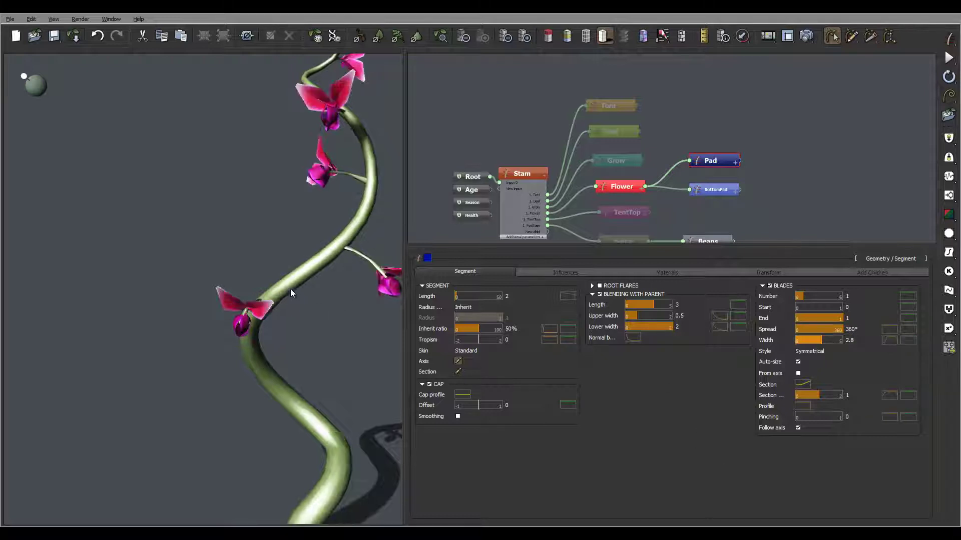
pyautogui.moveTo(296, 274); pyautogui.dragTo(286, 241, button='middle')
pyautogui.moveTo(285, 241); pyautogui.dragTo(377, 286)
pyautogui.doubleClick(855, 340)
pyautogui.write('3.1')
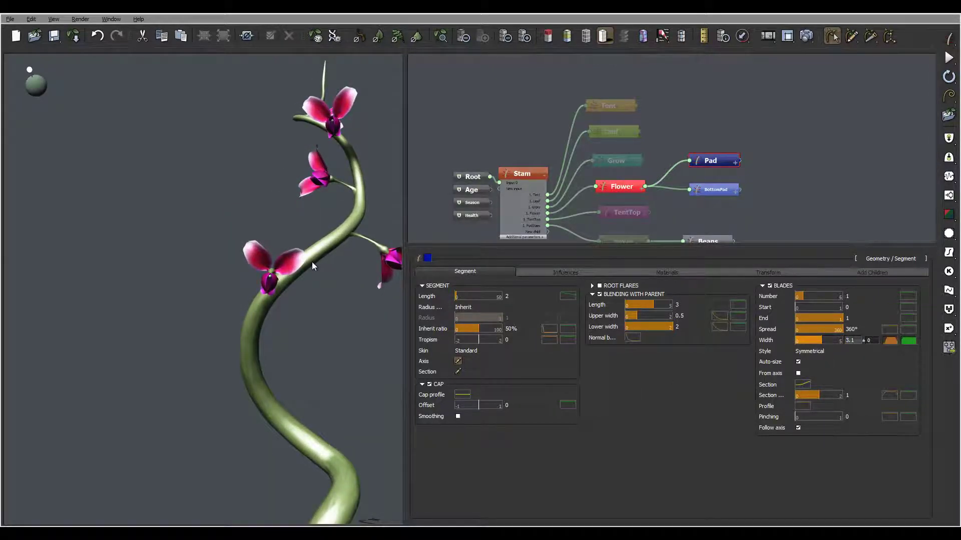
pyautogui.moveTo(311, 262); pyautogui.dragTo(215, 280)
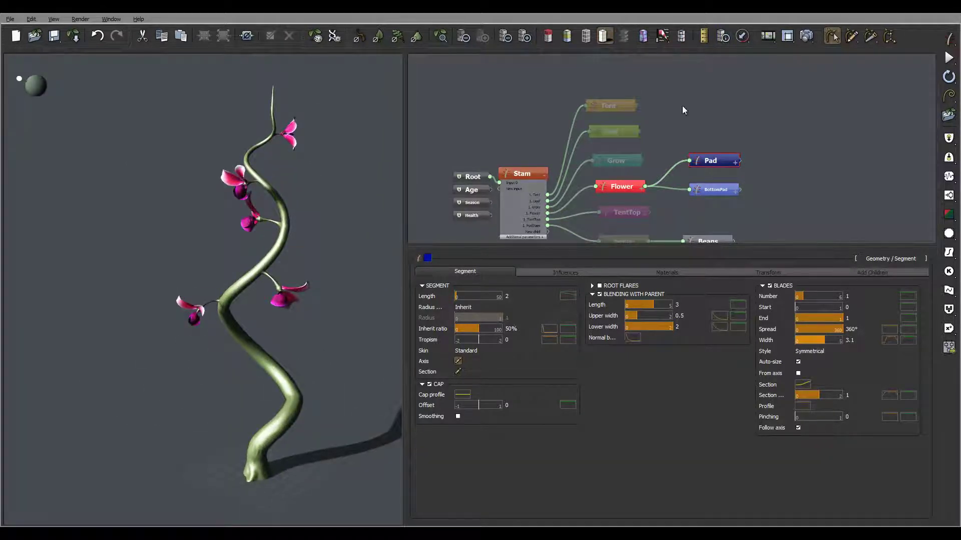
# Step: Re-enable the dimmed Tent, Leaf and Grow nodes in the plant graph
pyautogui.moveTo(734, 112); pyautogui.dragTo(745, 94, button='middle')
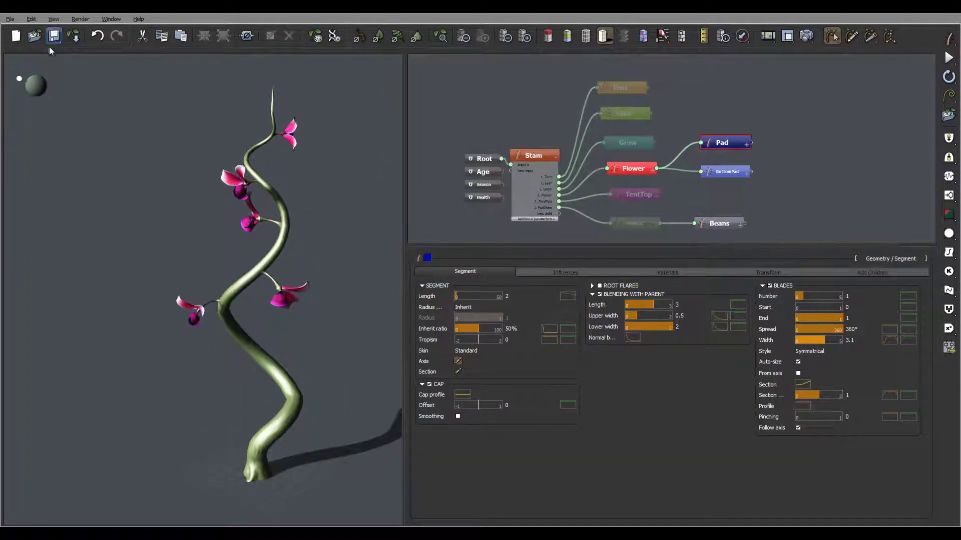
pyautogui.moveTo(360, 112); pyautogui.dragTo(310, 129)
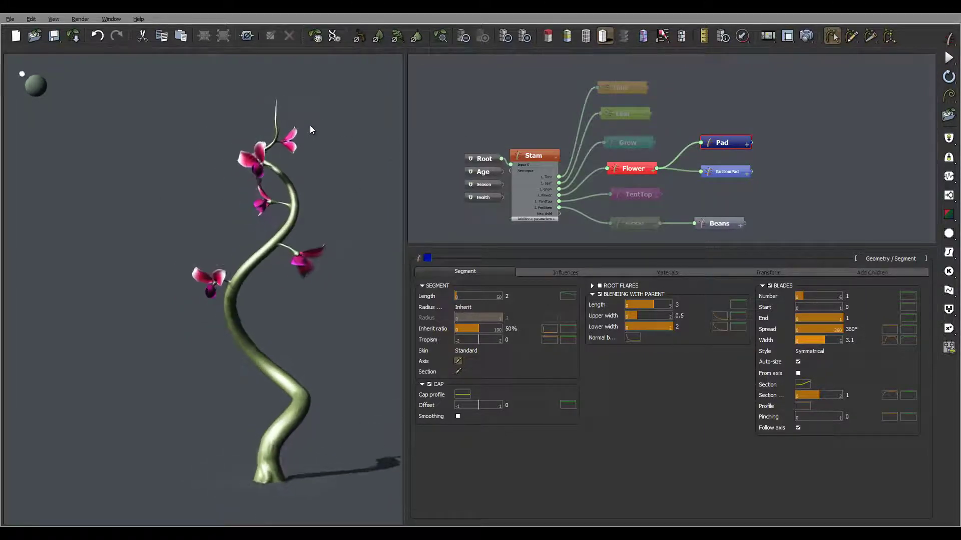
pyautogui.click(638, 87)
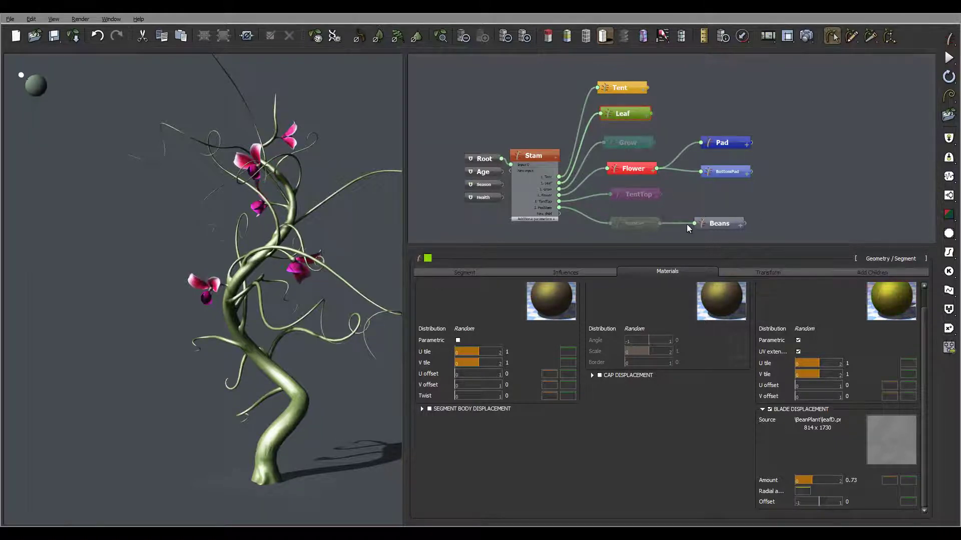
pyautogui.click(632, 144)
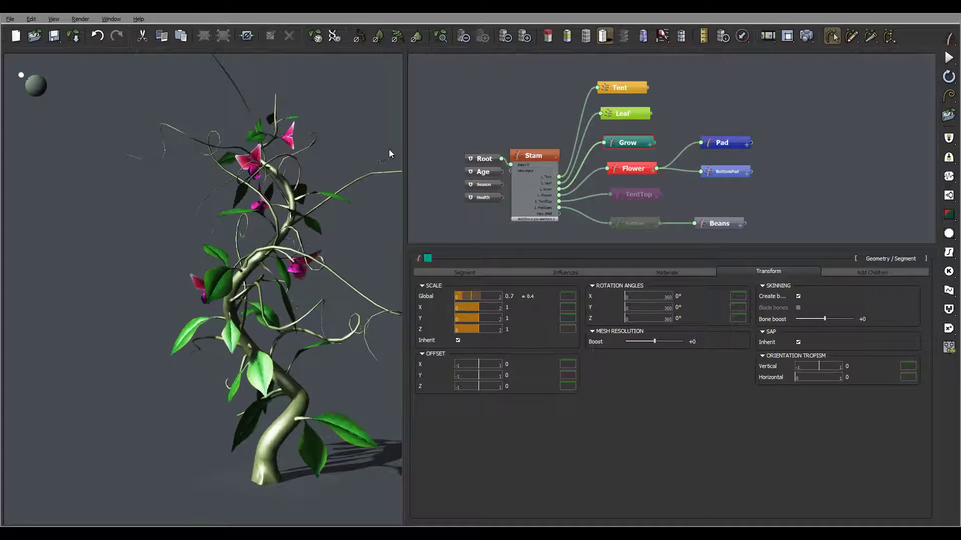
pyautogui.moveTo(382, 152)
pyautogui.mouseDown()
pyautogui.moveTo(306, 161)
pyautogui.moveTo(385, 166)
pyautogui.mouseUp()
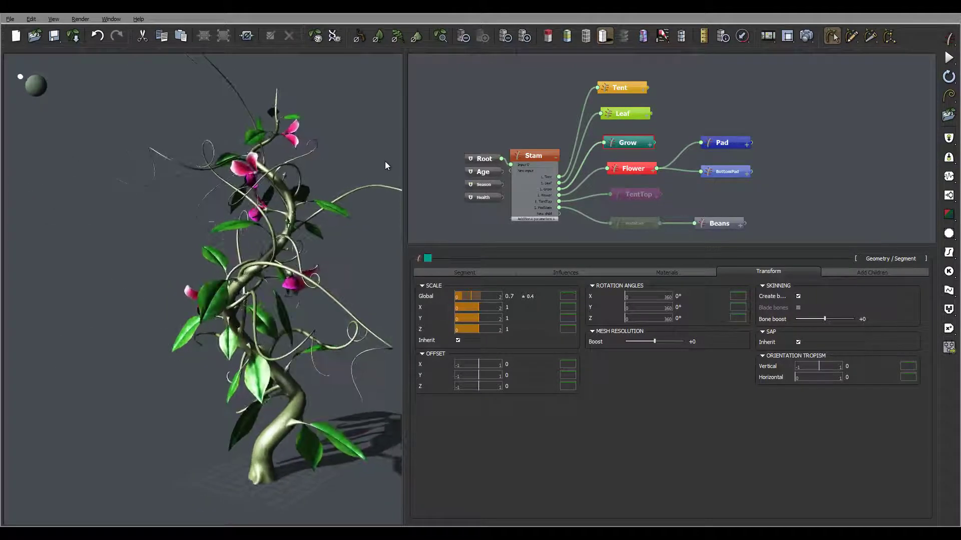
# Step: Re-enable the TentTop and PodStam nodes and view the complete bean plant
pyautogui.click(647, 195)
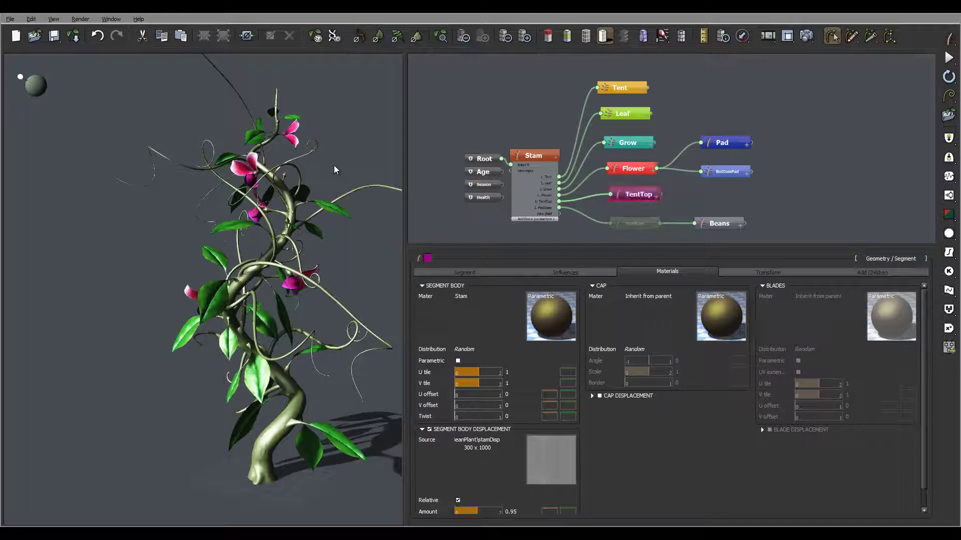
pyautogui.moveTo(306, 108); pyautogui.dragTo(345, 179, button='right')
pyautogui.moveTo(294, 199); pyautogui.dragTo(346, 273)
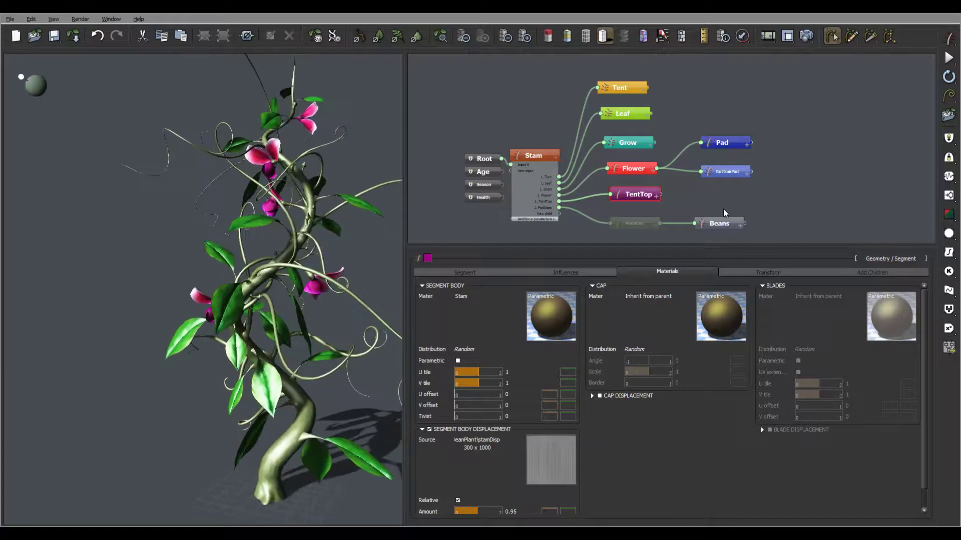
pyautogui.click(644, 223)
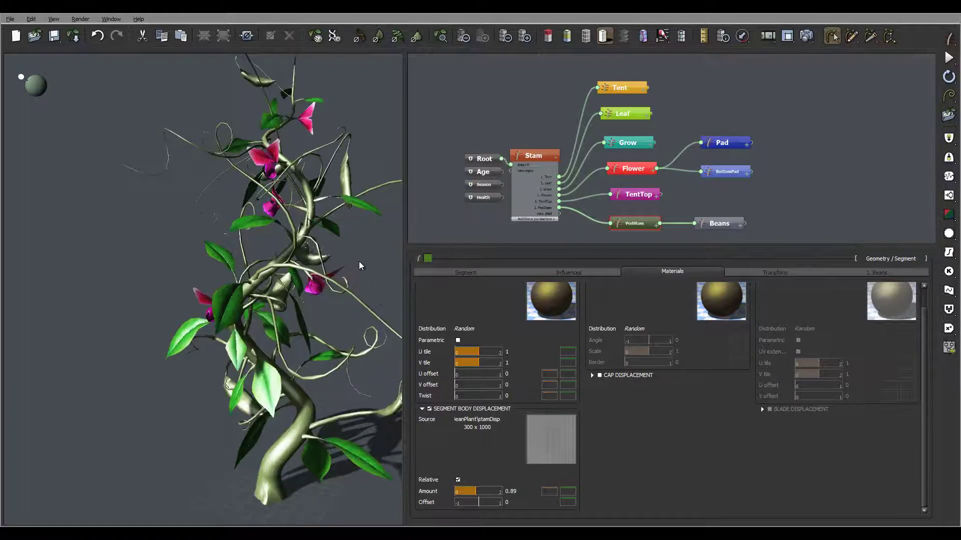
pyautogui.moveTo(364, 258)
pyautogui.mouseDown(button='right')
pyautogui.moveTo(299, 268)
pyautogui.moveTo(285, 225)
pyautogui.moveTo(284, 253)
pyautogui.mouseUp(button='right')
pyautogui.moveTo(285, 253)
pyautogui.mouseDown()
pyautogui.moveTo(302, 285)
pyautogui.moveTo(382, 257)
pyautogui.moveTo(371, 250)
pyautogui.moveTo(304, 275)
pyautogui.moveTo(361, 249)
pyautogui.moveTo(326, 321)
pyautogui.moveTo(401, 230)
pyautogui.moveTo(353, 188)
pyautogui.moveTo(302, 286)
pyautogui.moveTo(349, 249)
pyautogui.moveTo(365, 214)
pyautogui.moveTo(277, 224)
pyautogui.moveTo(339, 242)
pyautogui.moveTo(278, 246)
pyautogui.moveTo(354, 247)
pyautogui.moveTo(385, 235)
pyautogui.moveTo(313, 275)
pyautogui.moveTo(295, 300)
pyautogui.moveTo(291, 239)
pyautogui.mouseUp()
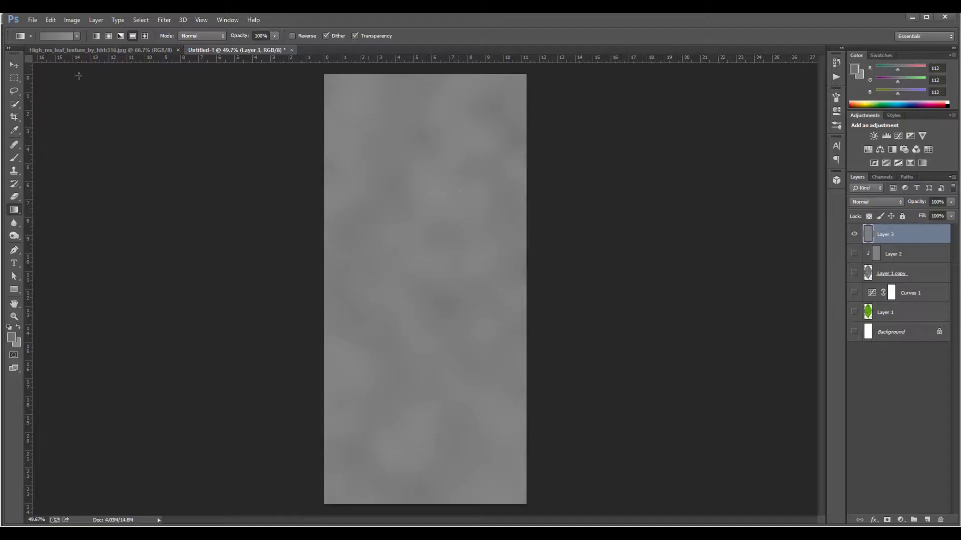
# Step: Create a new white document 1000 pixels wide and 1000 pixels high
pyautogui.click(33, 20)
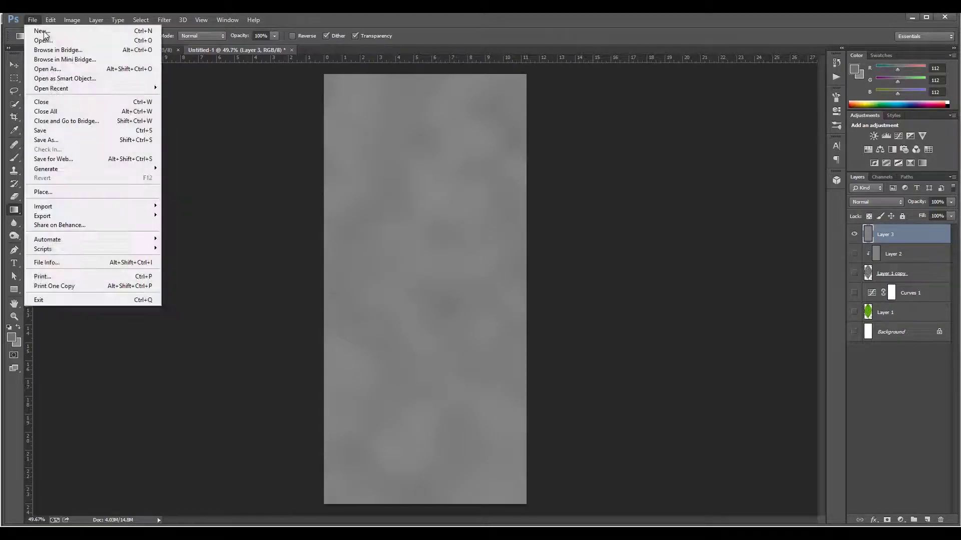
pyautogui.click(43, 31)
pyautogui.moveTo(460, 185); pyautogui.dragTo(286, 170)
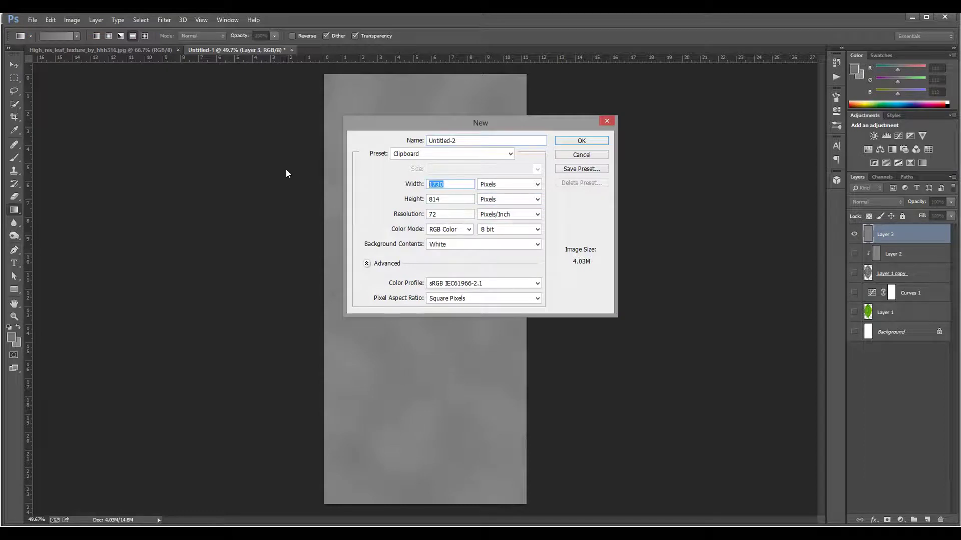
pyautogui.write('1000')
pyautogui.press('Tab')
pyautogui.write('1000')
pyautogui.click(580, 141)
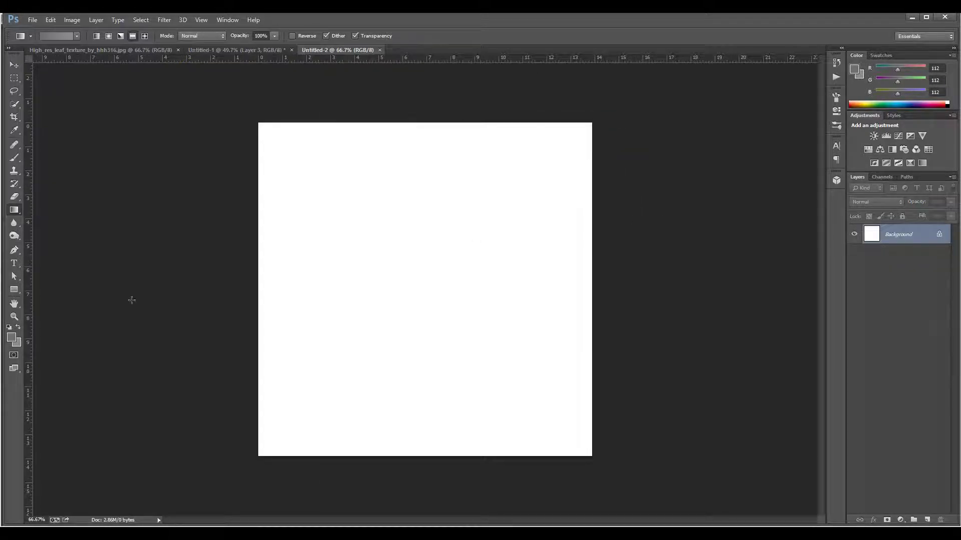
# Step: Review the source leaf texture and hide Layer 3 in the layered leaf document
pyautogui.click(146, 50)
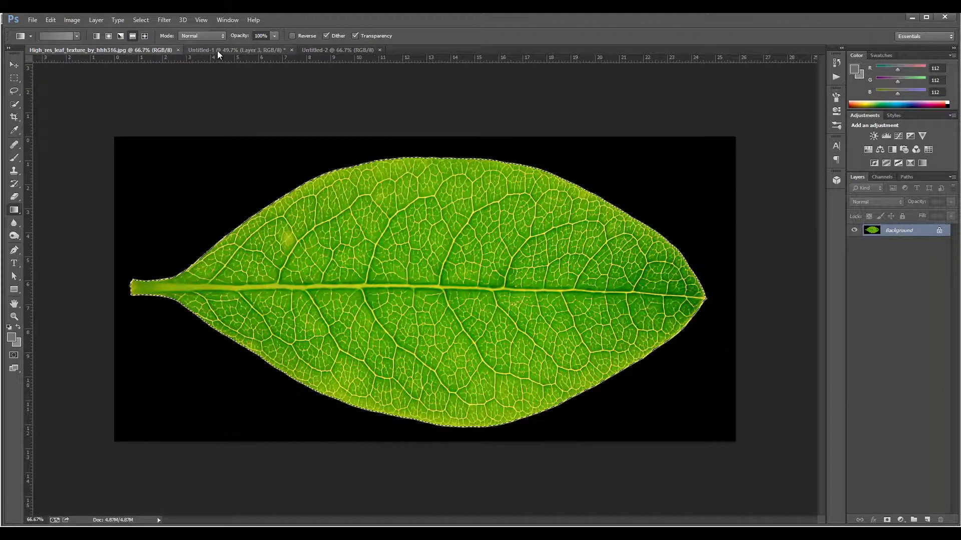
pyautogui.click(217, 51)
pyautogui.moveTo(853, 234); pyautogui.dragTo(863, 319)
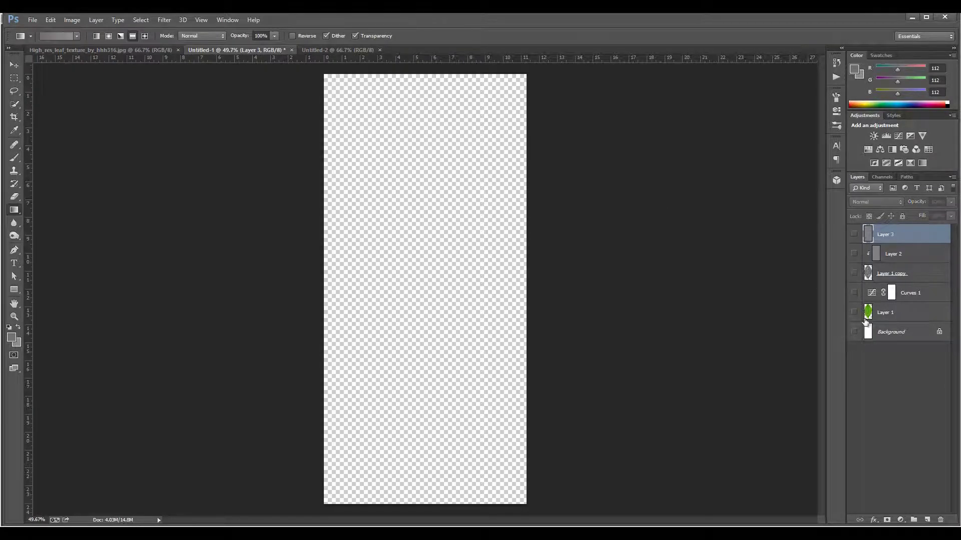
pyautogui.click(112, 50)
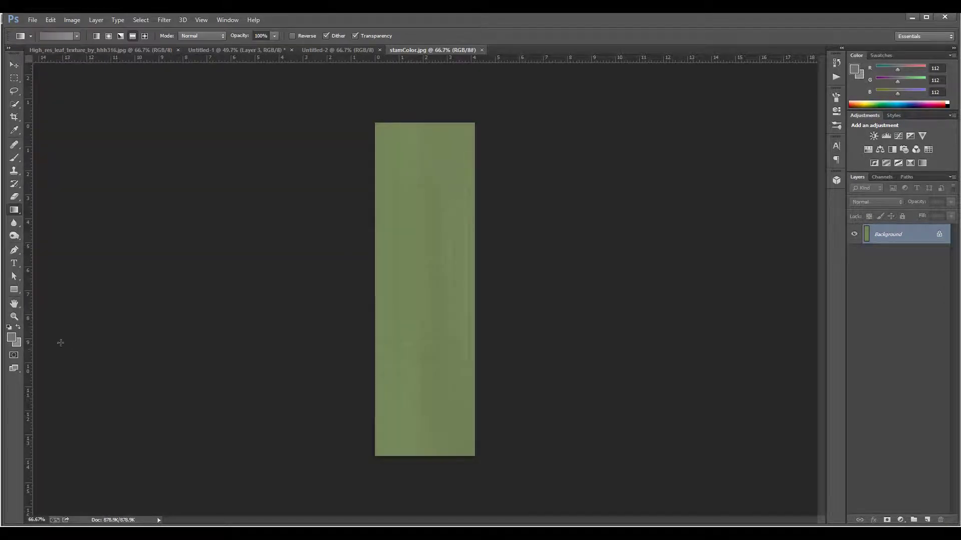
# Step: Sample two greens from stamColor.jpg, using #6c7e54 as the foreground colour and another green as the background colour
pyautogui.click(12, 338)
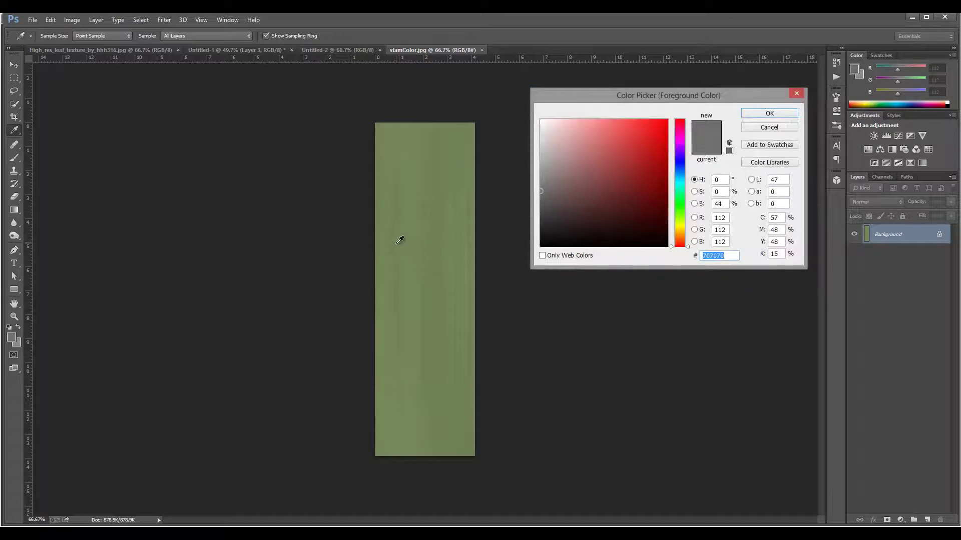
pyautogui.click(403, 239)
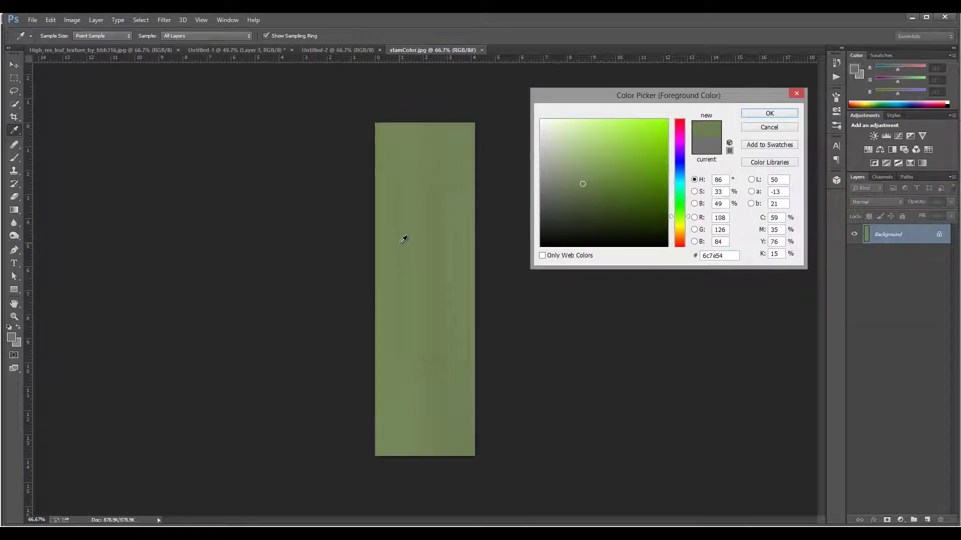
pyautogui.click(770, 113)
pyautogui.press('g')
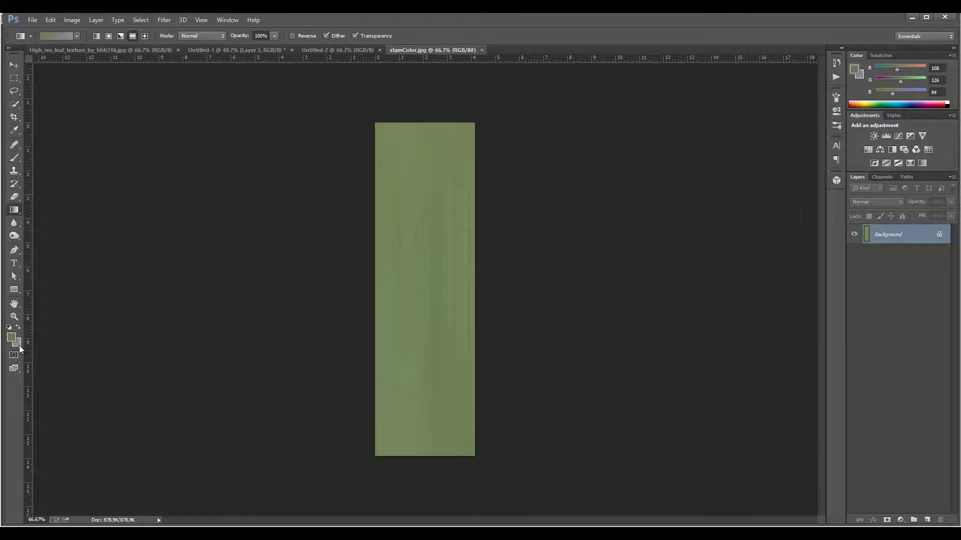
pyautogui.click(18, 345)
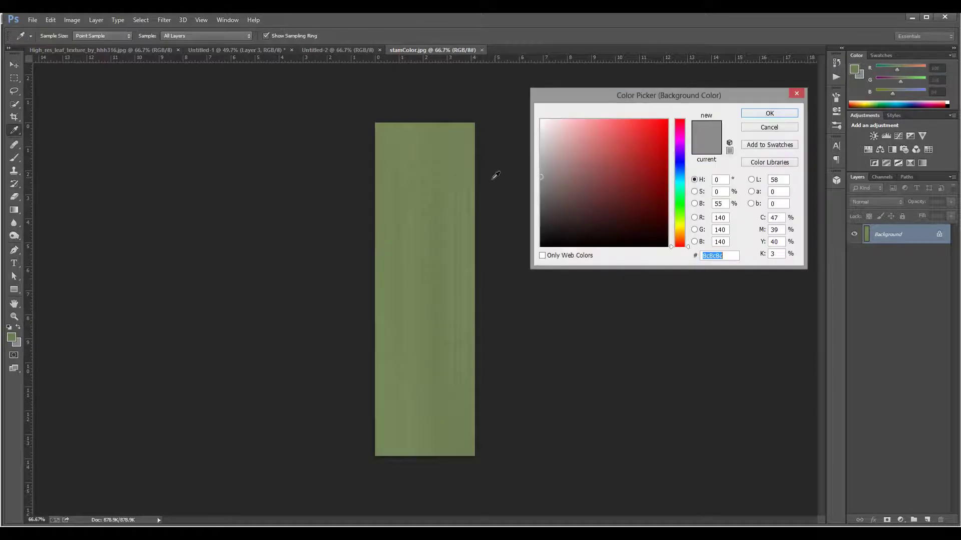
pyautogui.click(450, 198)
pyautogui.click(762, 115)
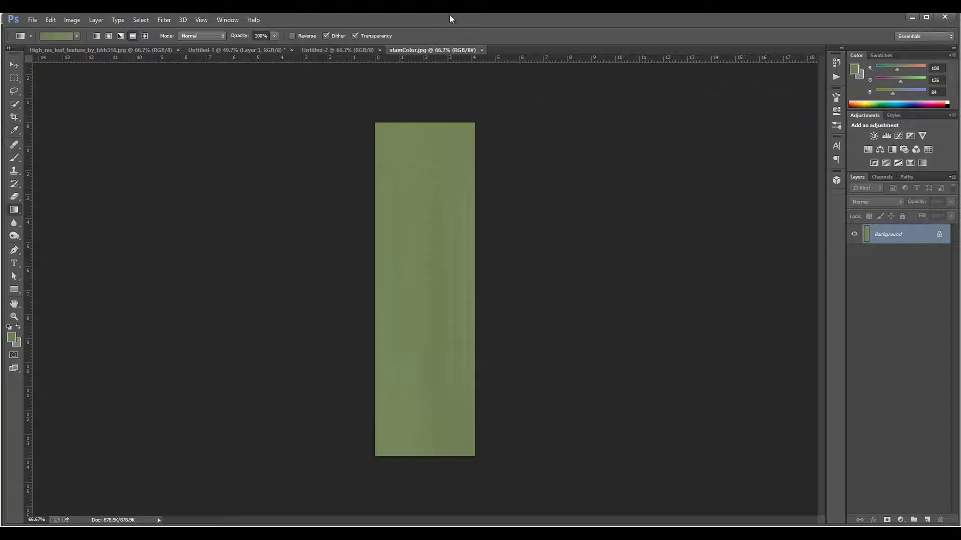
# Step: Fill the blank 1000-pixel document with a diagonal linear gradient of the two greens and render Clouds over it
pyautogui.click(321, 51)
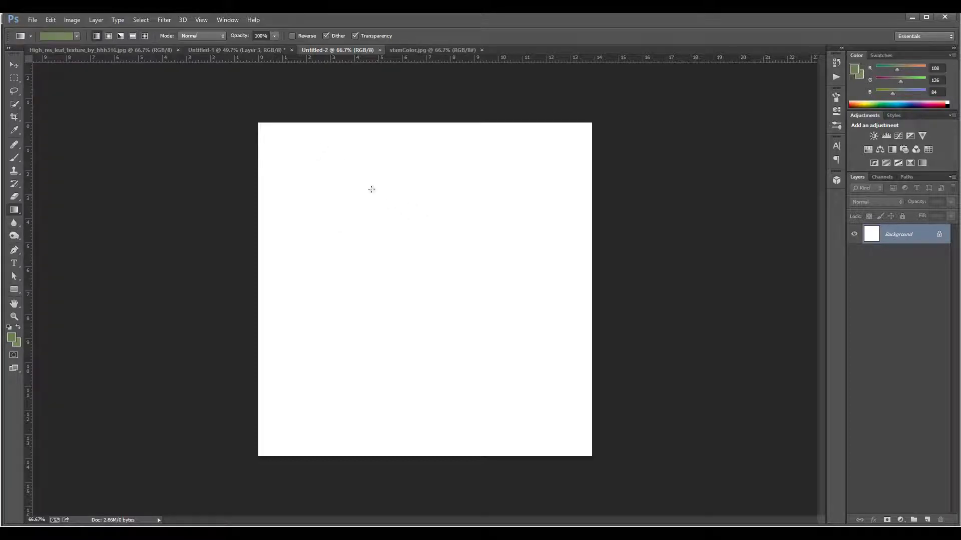
pyautogui.moveTo(371, 188); pyautogui.dragTo(584, 360)
pyautogui.moveTo(368, 238); pyautogui.dragTo(393, 220)
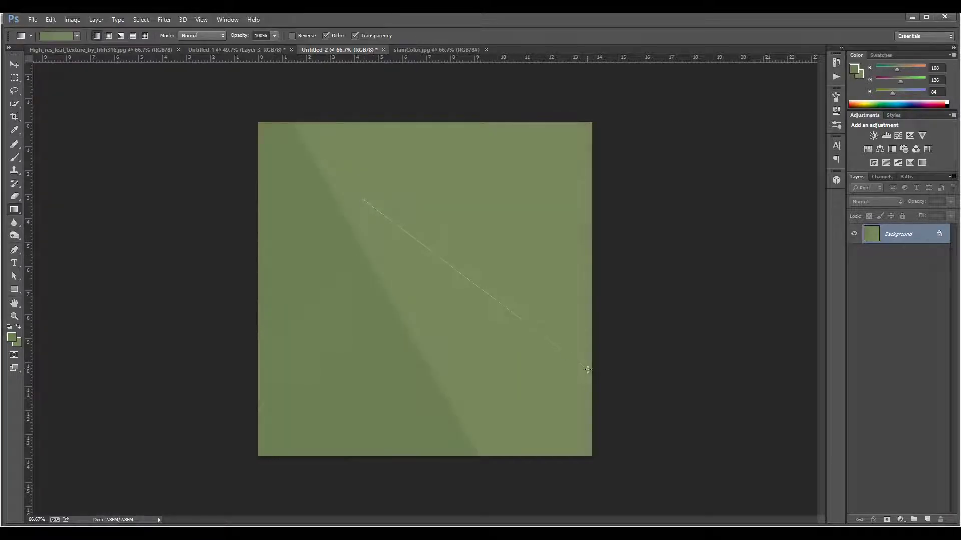
pyautogui.moveTo(587, 369); pyautogui.dragTo(587, 369)
pyautogui.click(163, 19)
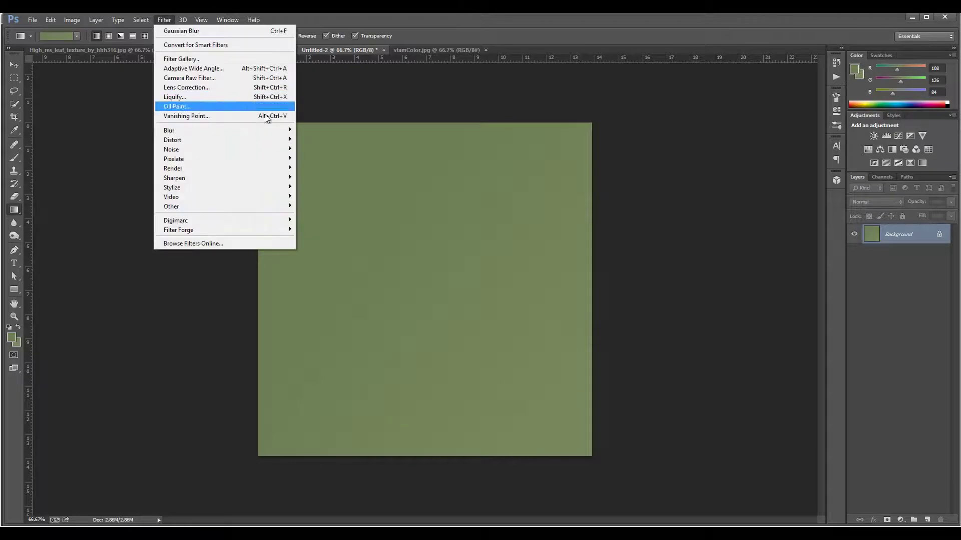
pyautogui.moveTo(226, 169)
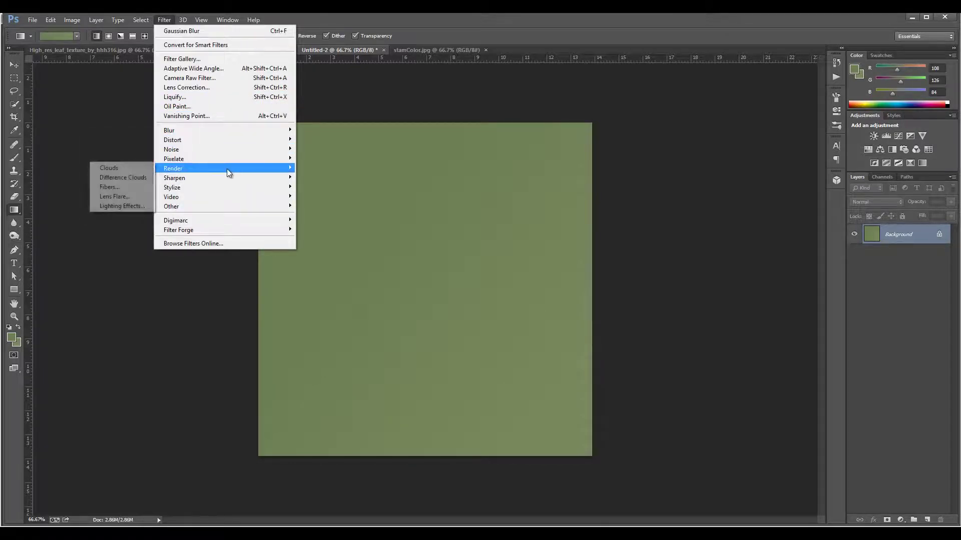
pyautogui.click(120, 177)
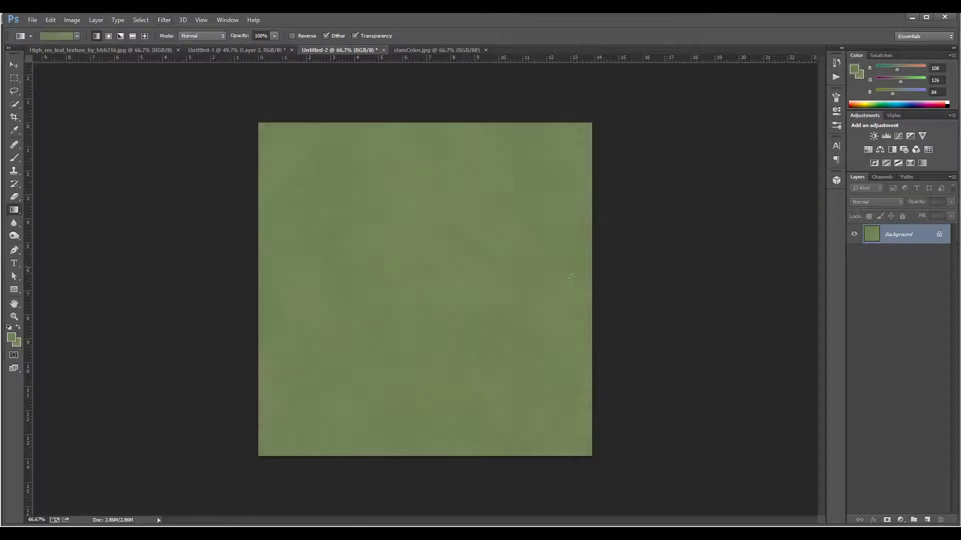
# Step: Darken the foreground green to #62724c and rerender the Clouds filter with it
pyautogui.click(11, 338)
pyautogui.click(583, 191)
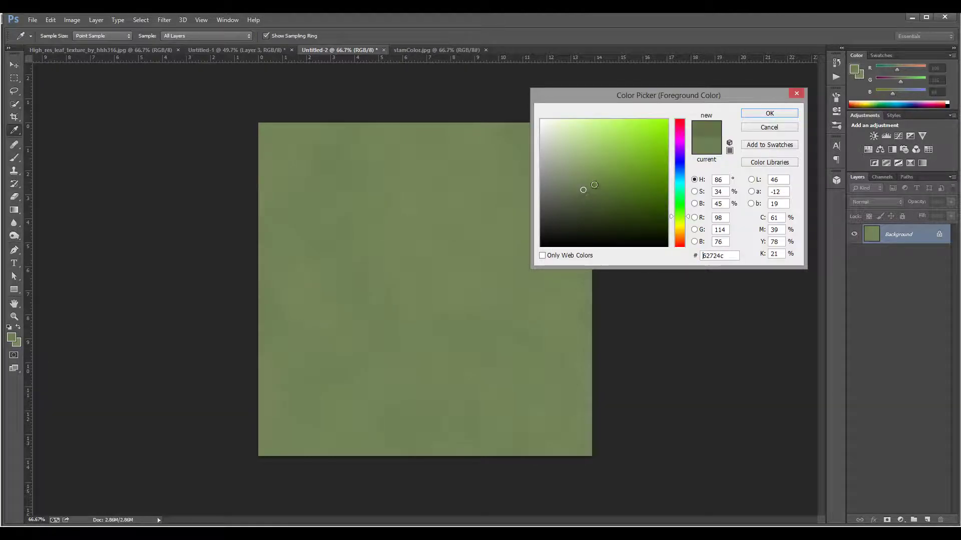
pyautogui.click(769, 113)
pyautogui.press('g')
pyautogui.click(170, 21)
pyautogui.click(182, 31)
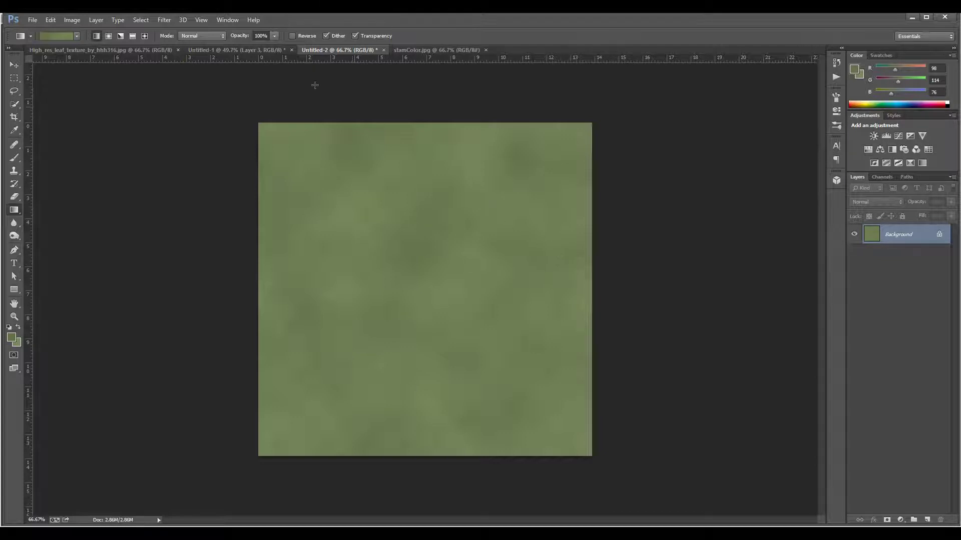
# Step: Soften the green cloud texture with a Gaussian Blur of 12.7 pixels radius
pyautogui.click(161, 20)
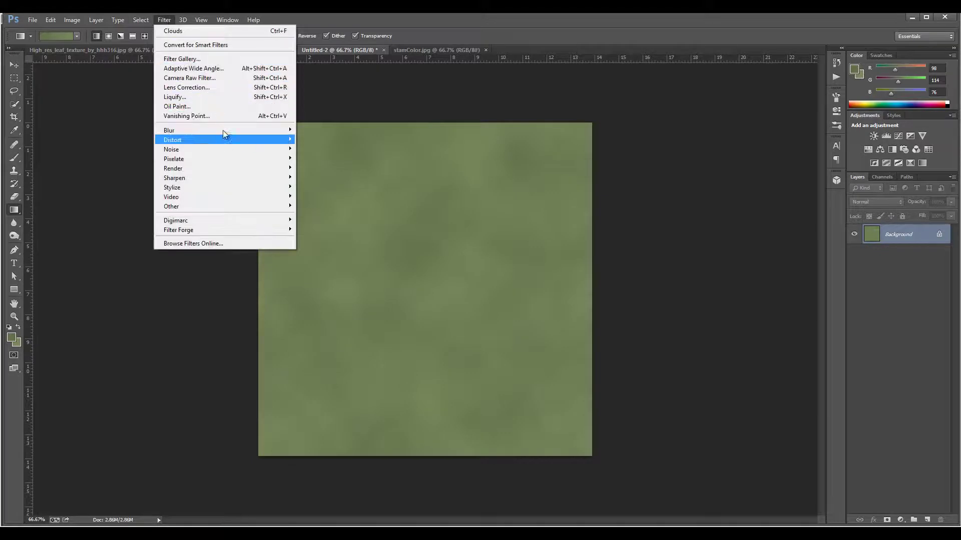
pyautogui.moveTo(223, 130)
pyautogui.click(115, 200)
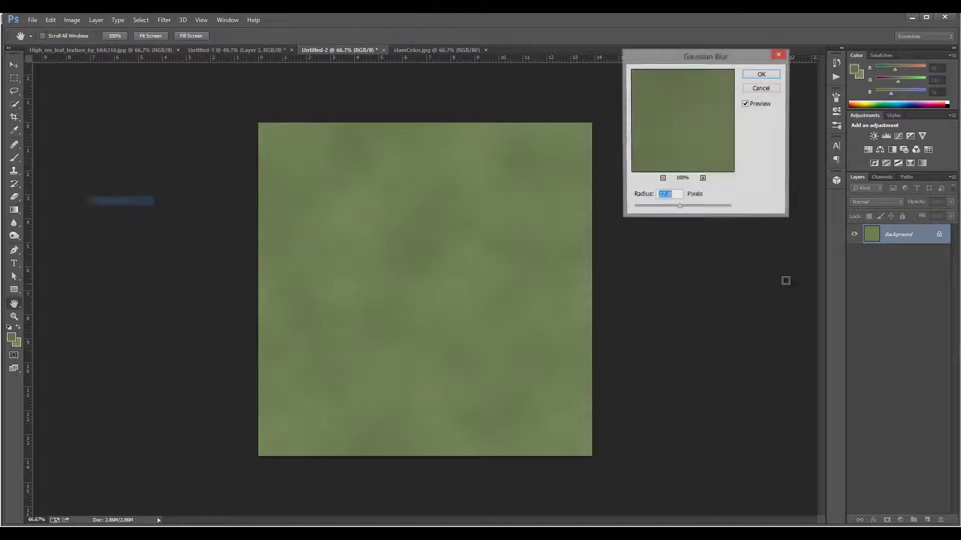
pyautogui.moveTo(674, 209); pyautogui.dragTo(673, 209)
pyautogui.click(761, 75)
pyautogui.press('g')
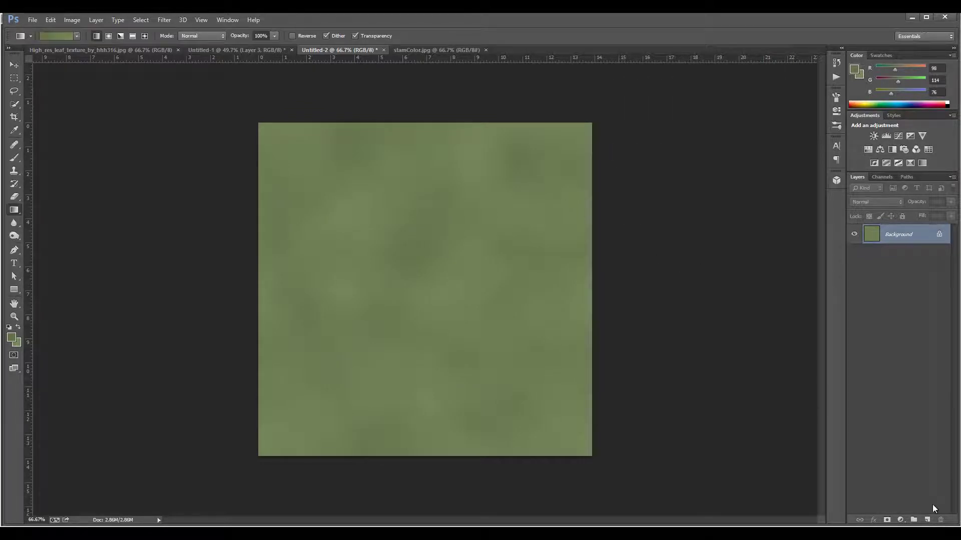
# Step: Add a new layer, reset the colours to black and white, and draw a diagonal black-to-white gradient on it
pyautogui.click(926, 520)
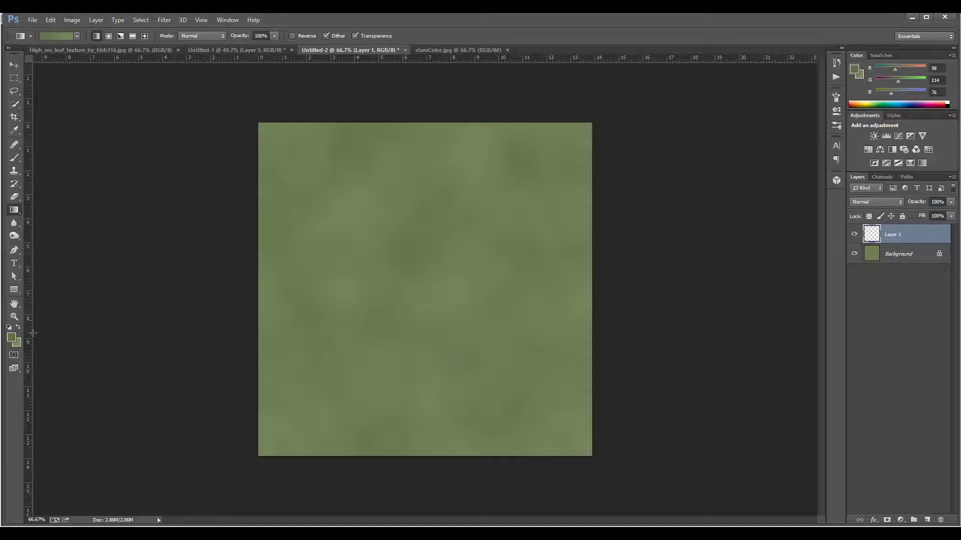
pyautogui.press('d')
pyautogui.click(166, 21)
pyautogui.moveTo(230, 167)
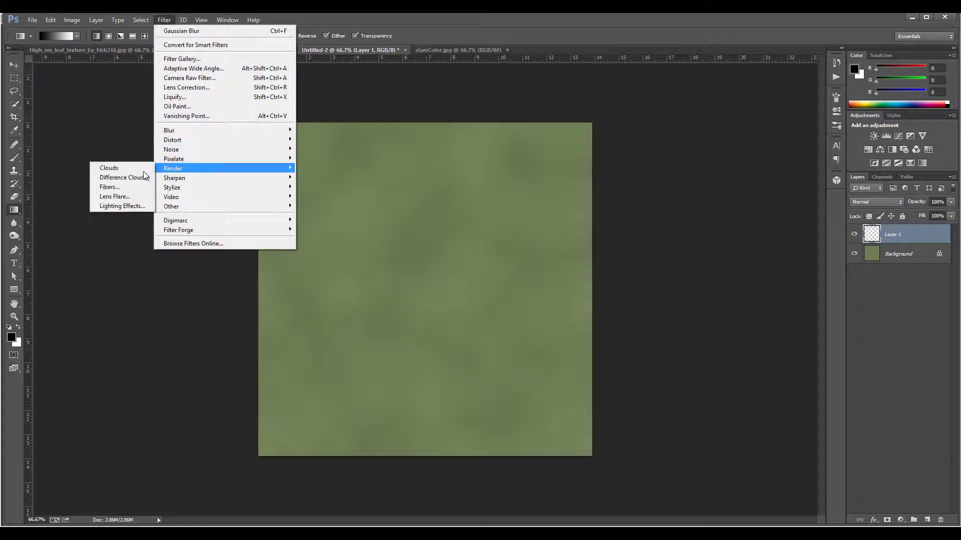
pyautogui.moveTo(191, 146)
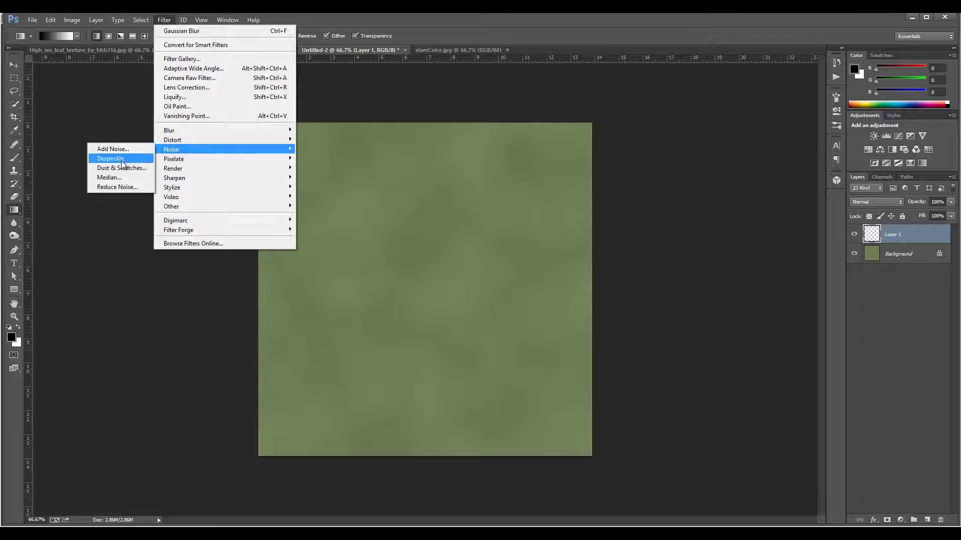
pyautogui.click(125, 149)
pyautogui.click(477, 213)
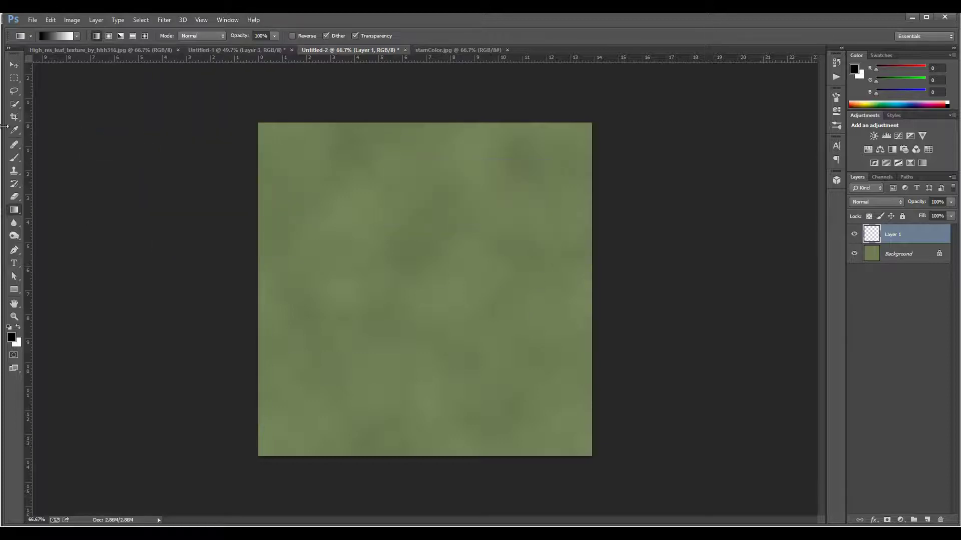
pyautogui.moveTo(301, 225); pyautogui.dragTo(541, 338)
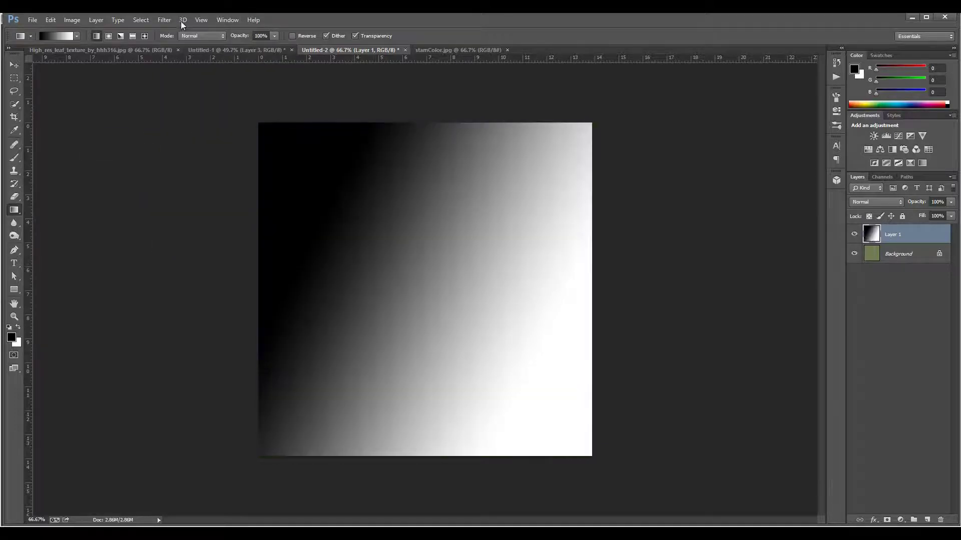
# Step: Add heavy uniform monochromatic noise to the gradient layer and set its blending mode to Soft Light
pyautogui.click(164, 20)
pyautogui.moveTo(215, 150)
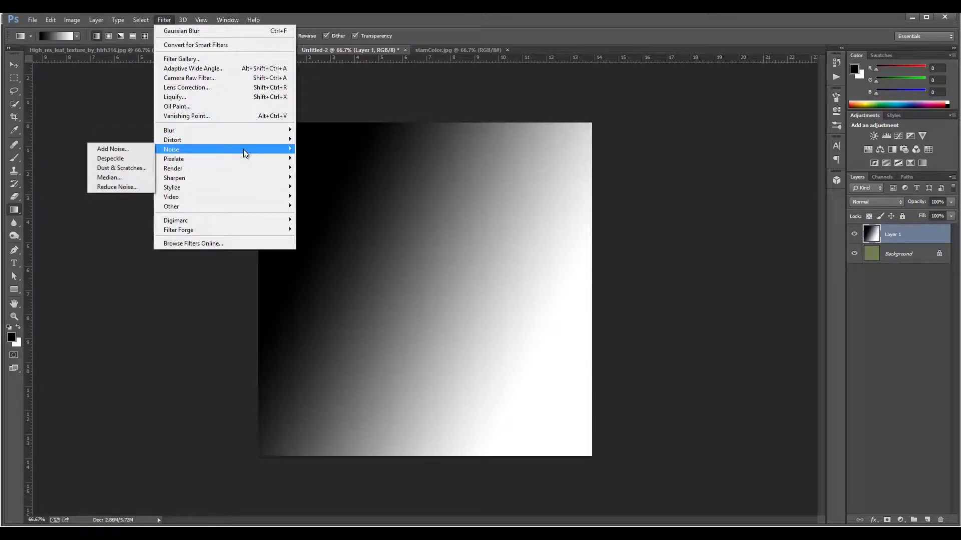
pyautogui.click(130, 149)
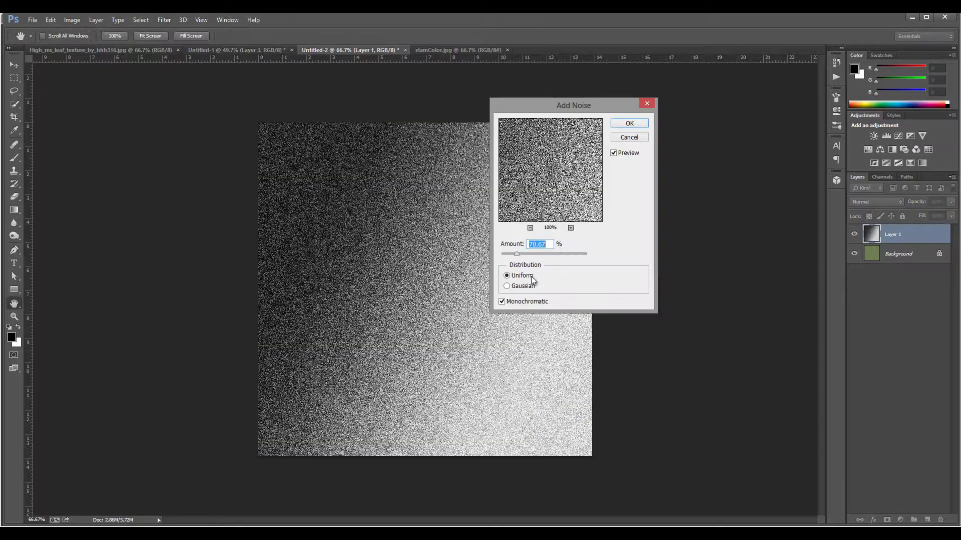
pyautogui.moveTo(517, 254); pyautogui.dragTo(548, 258)
pyautogui.click(634, 124)
pyautogui.press('g')
pyautogui.click(894, 202)
pyautogui.click(871, 338)
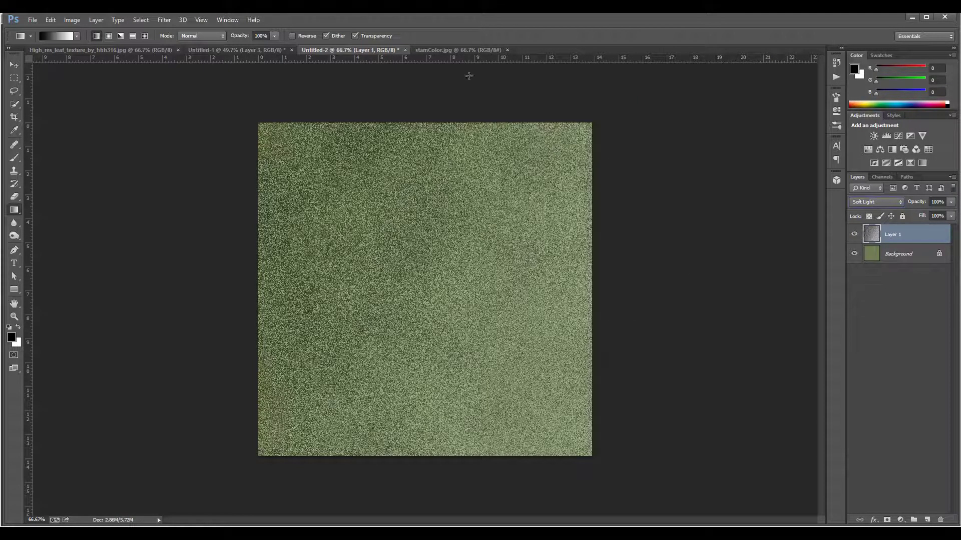
# Step: Blur the noise layer with a Gaussian Blur radius below 12.7 pixels and reduce the layer's fill to 34%
pyautogui.click(164, 20)
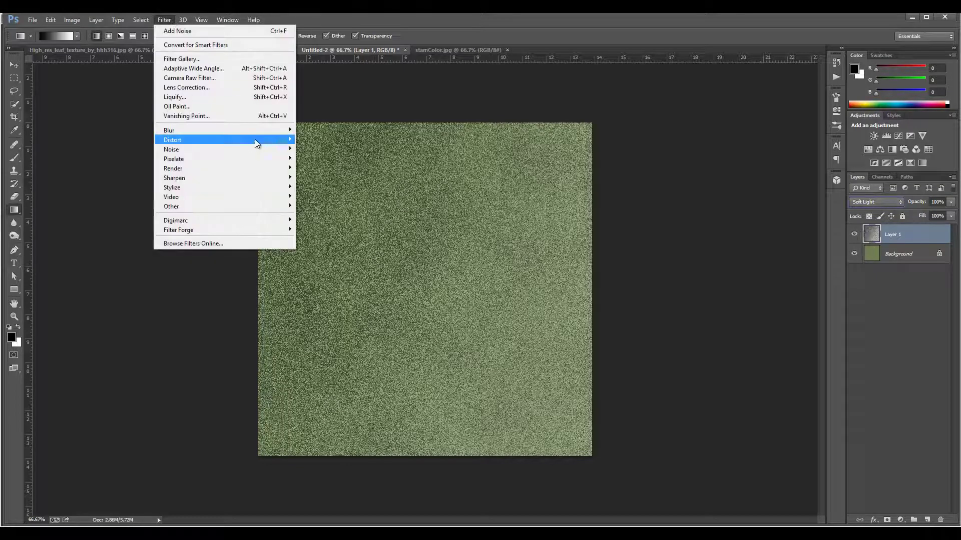
pyautogui.moveTo(252, 128)
pyautogui.click(115, 201)
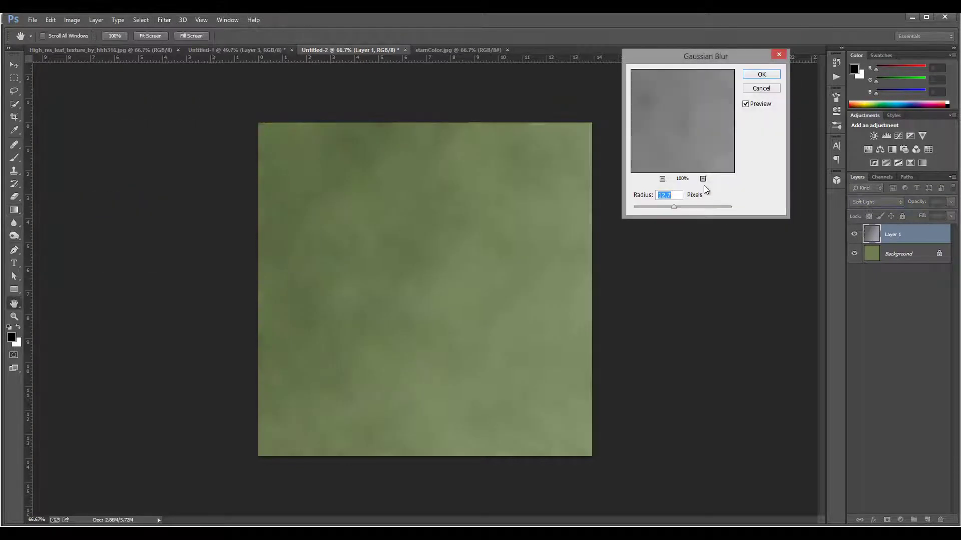
pyautogui.moveTo(666, 207)
pyautogui.mouseDown()
pyautogui.moveTo(656, 207)
pyautogui.moveTo(666, 208)
pyautogui.mouseUp()
pyautogui.moveTo(664, 206); pyautogui.dragTo(659, 206)
pyautogui.click(760, 75)
pyautogui.click(950, 216)
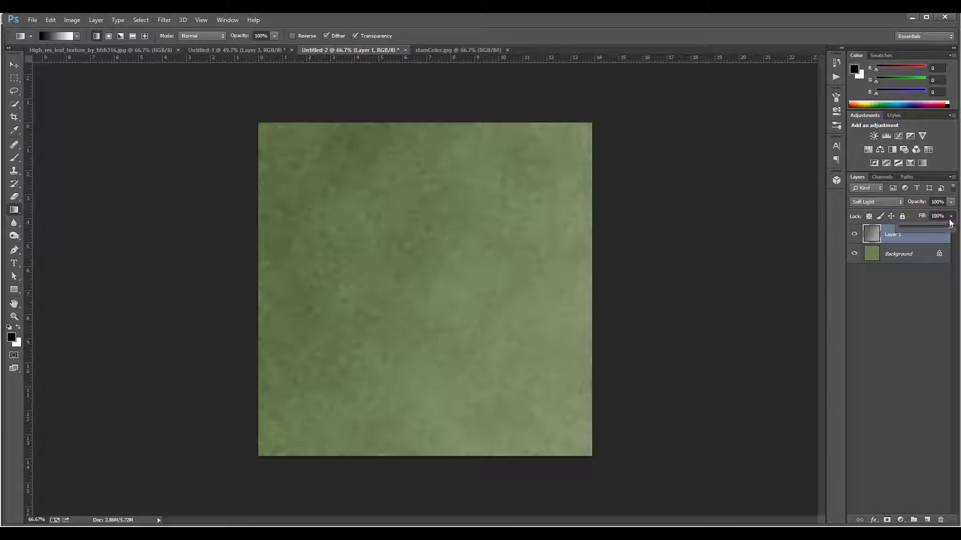
pyautogui.moveTo(951, 225); pyautogui.dragTo(899, 230)
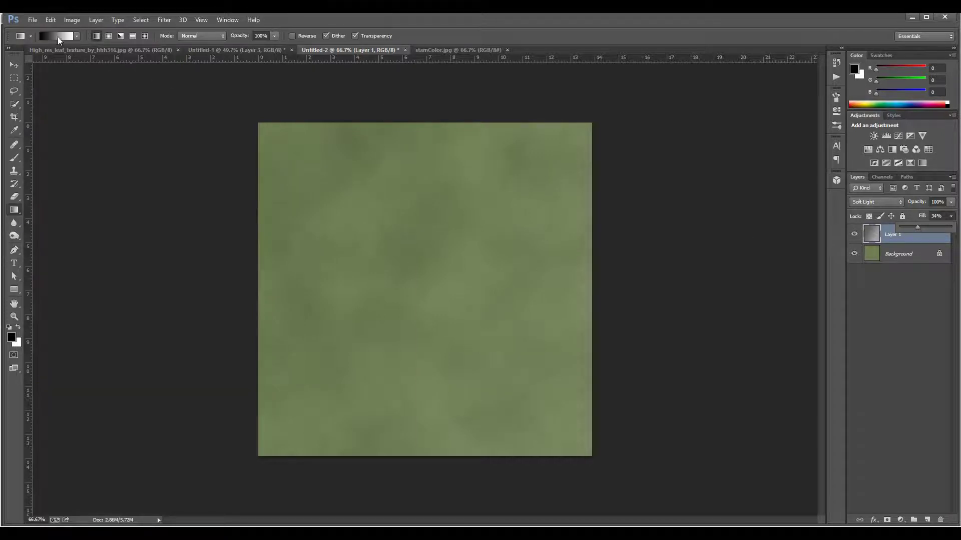
# Step: Export the green texture for the web as a JPEG named pods.jpg in the BeanPlant folder
pyautogui.click(32, 21)
pyautogui.click(135, 159)
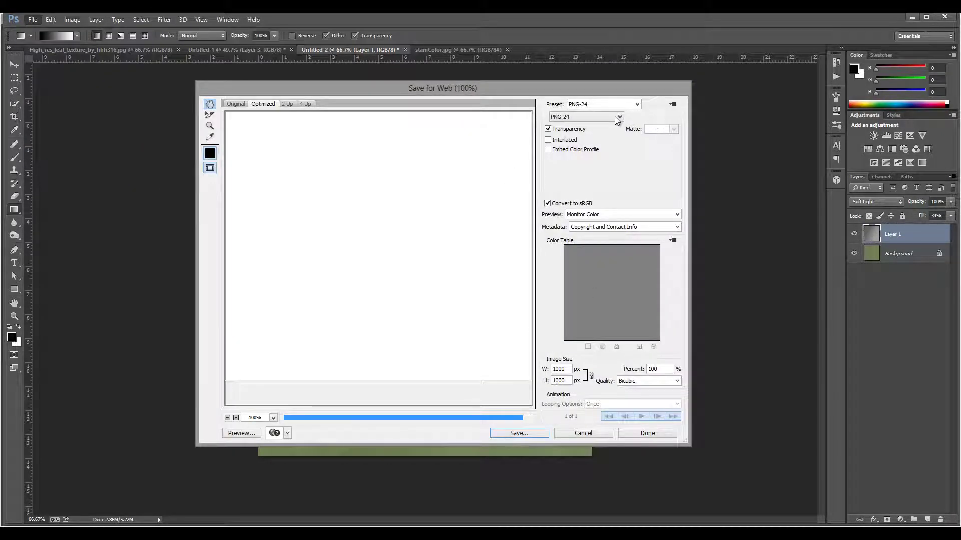
pyautogui.click(615, 117)
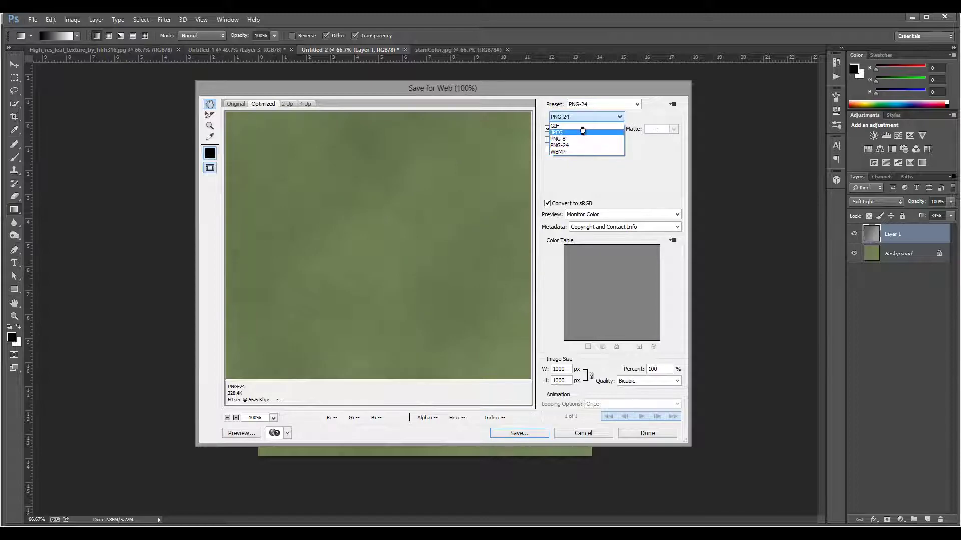
pyautogui.click(582, 133)
pyautogui.click(519, 433)
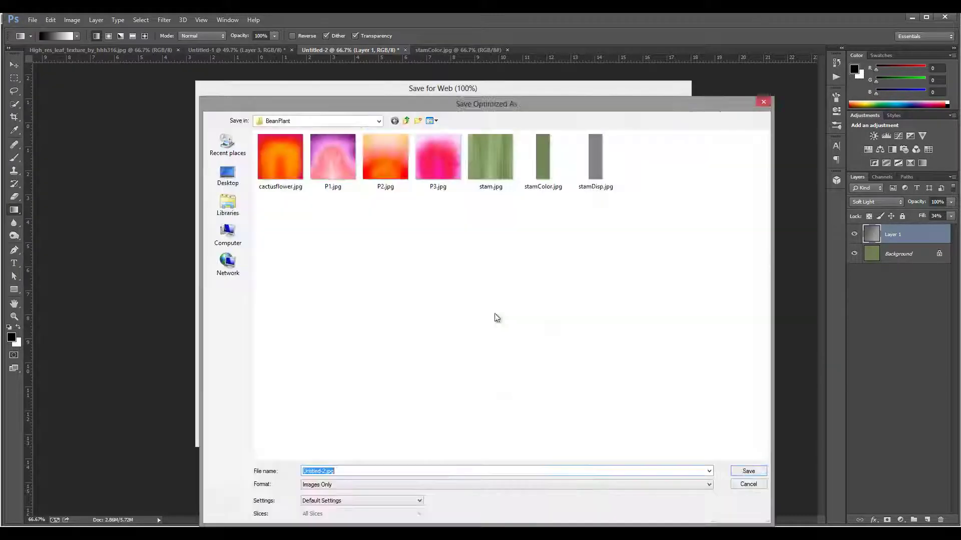
pyautogui.write('po')
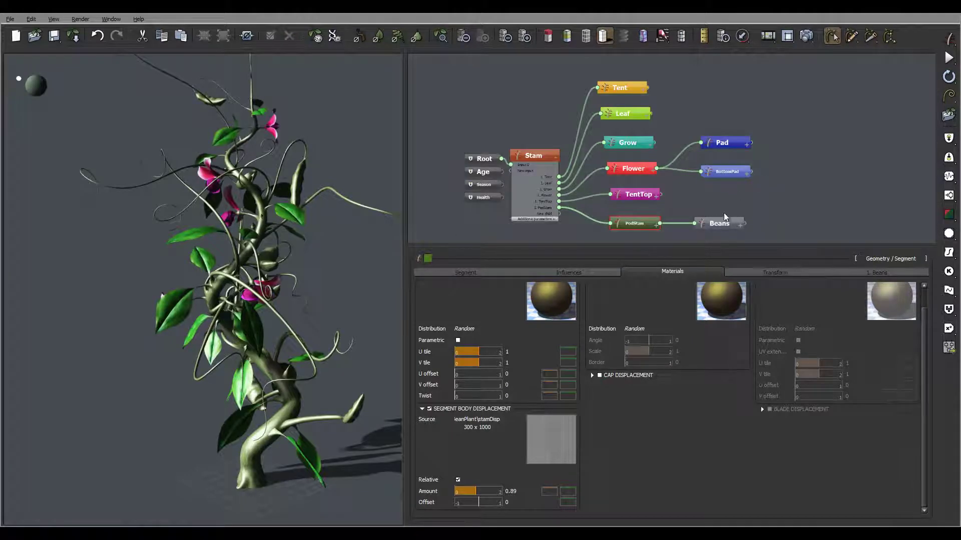
# Step: Switch to Plant Factory and open the Beans segment's body material for editing, naming it Bean
pyautogui.click(739, 221)
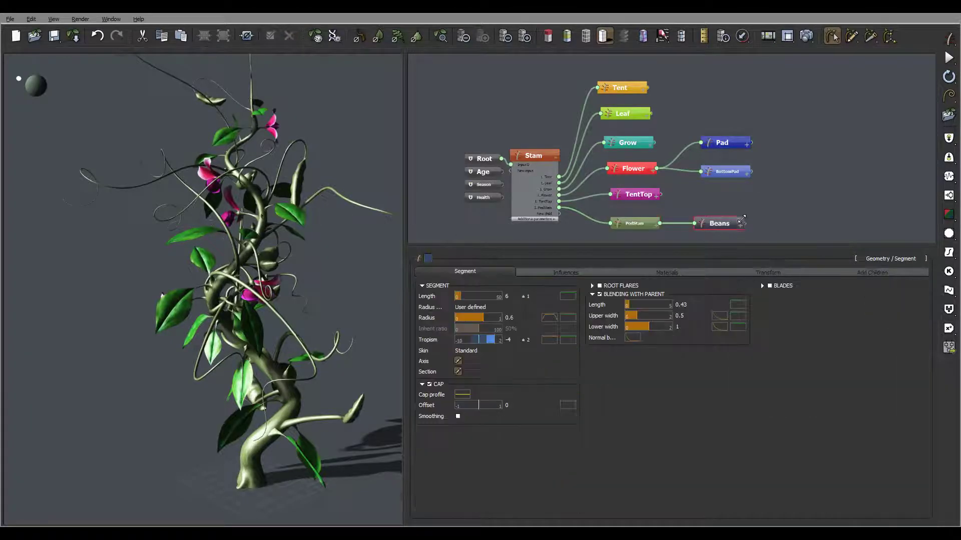
pyautogui.click(667, 271)
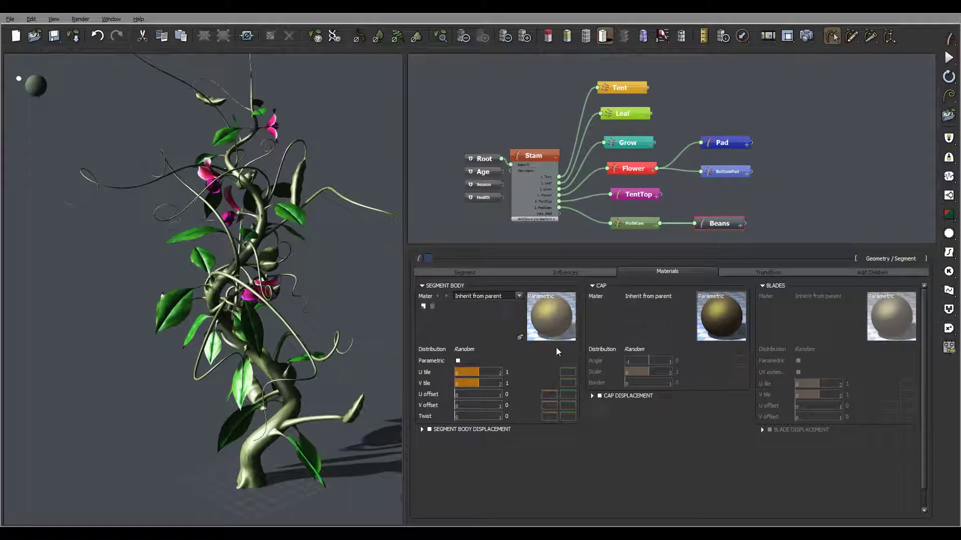
pyautogui.doubleClick(555, 329)
pyautogui.click(567, 130)
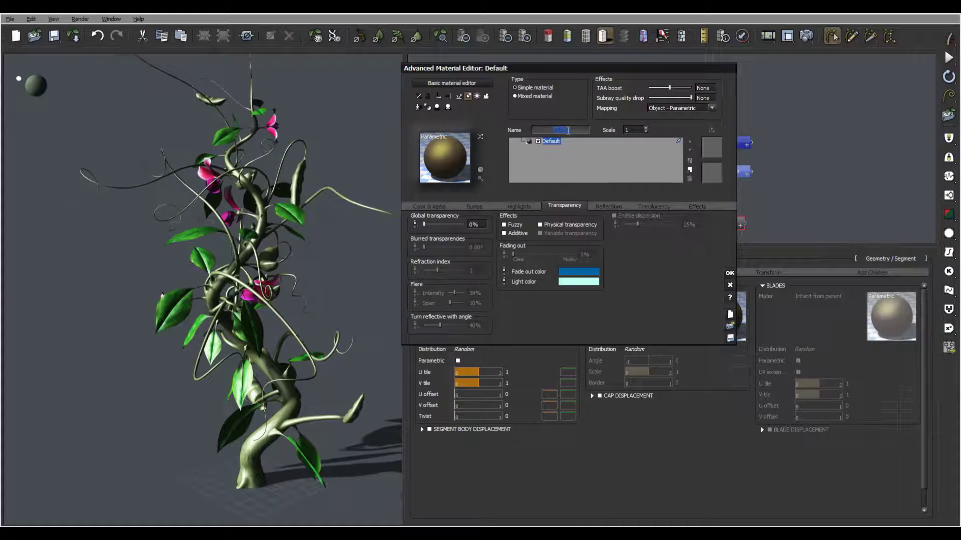
pyautogui.write('Bean')
# Step: Replace the Bean material's colour picture with pods.jpg from the BeanPlant folder
pyautogui.click(429, 205)
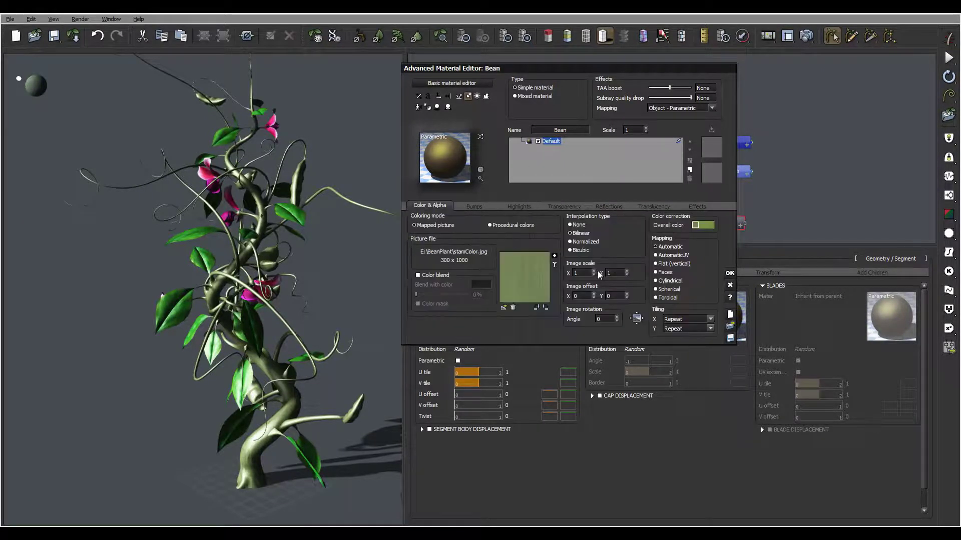
pyautogui.click(504, 307)
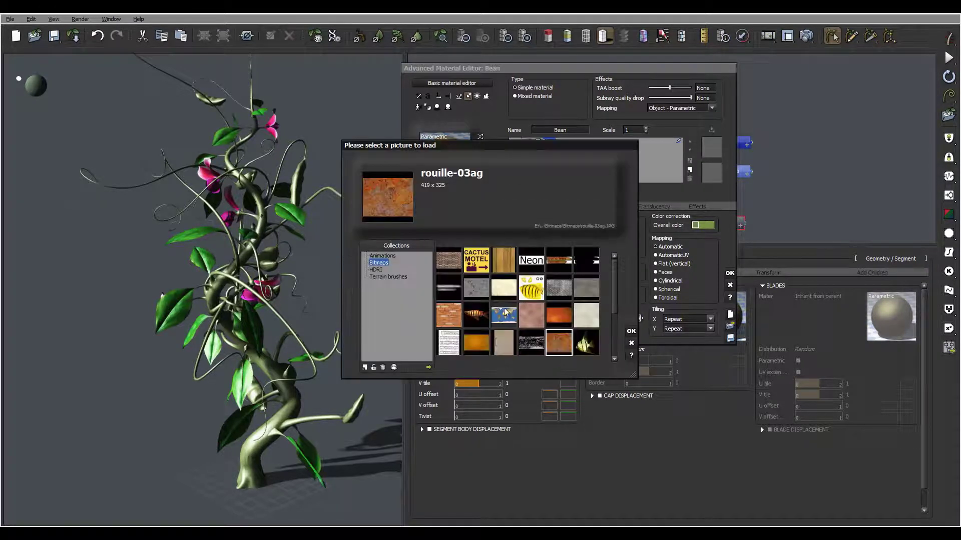
pyautogui.click(429, 368)
pyautogui.click(547, 222)
pyautogui.doubleClick(547, 223)
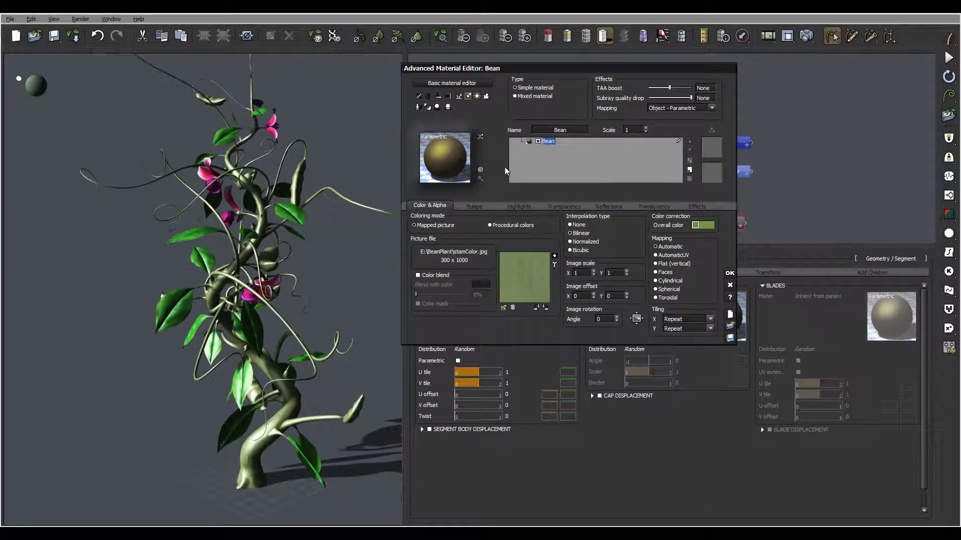
# Step: Set the Bean material's highlight global size to 0% and its global intensity to 29%, and accept the material
pyautogui.click(519, 207)
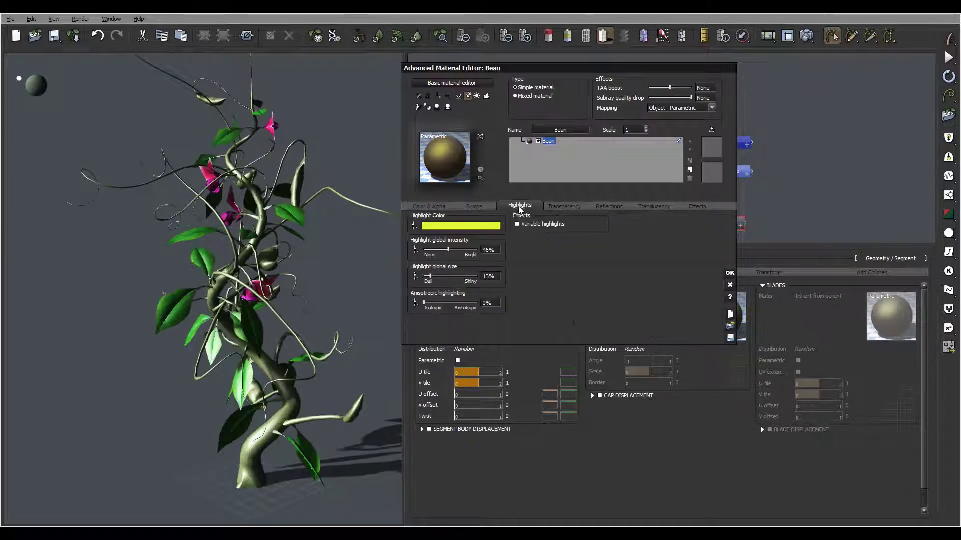
pyautogui.moveTo(400, 270); pyautogui.dragTo(401, 270)
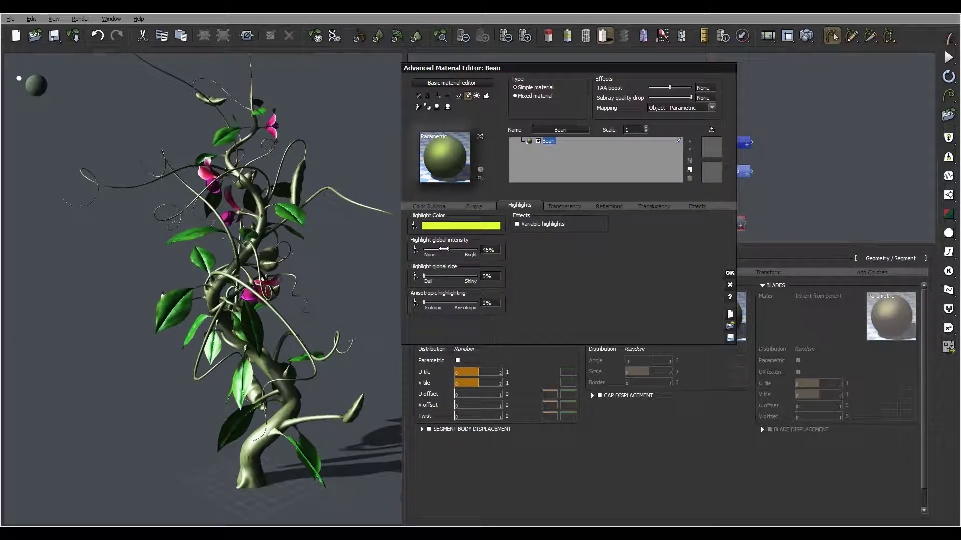
pyautogui.moveTo(442, 250); pyautogui.dragTo(439, 250)
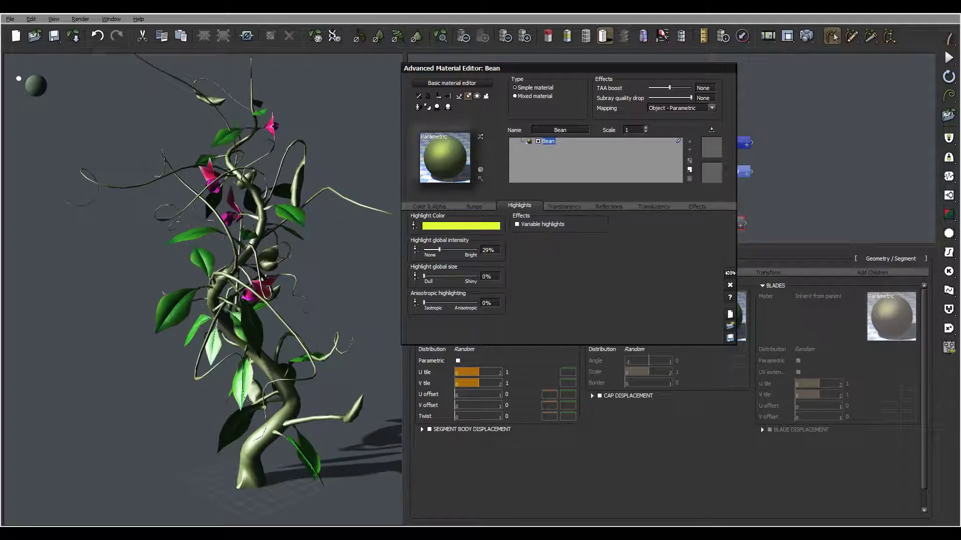
pyautogui.click(730, 274)
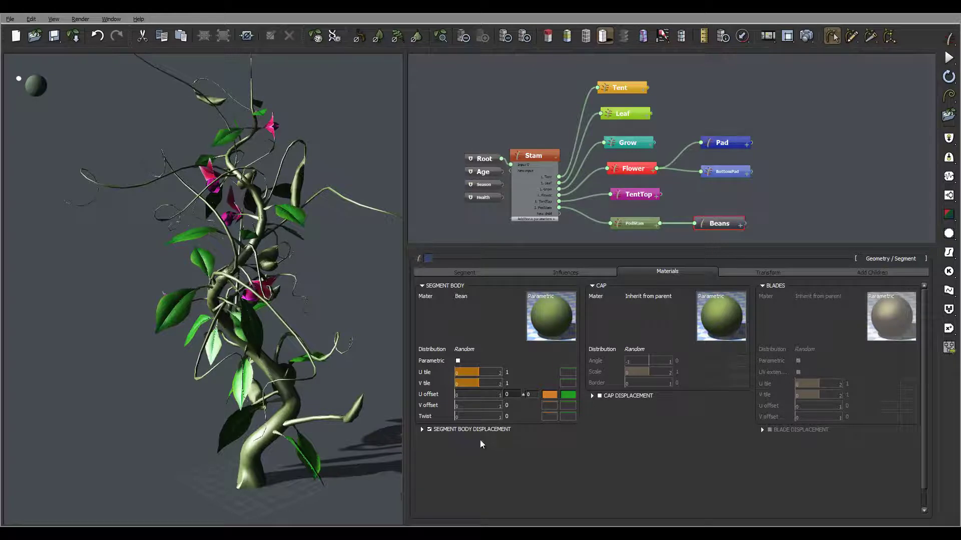
# Step: Load leafD.png as the Beans segment's body displacement map and set the displacement amount to 0.64
pyautogui.click(497, 433)
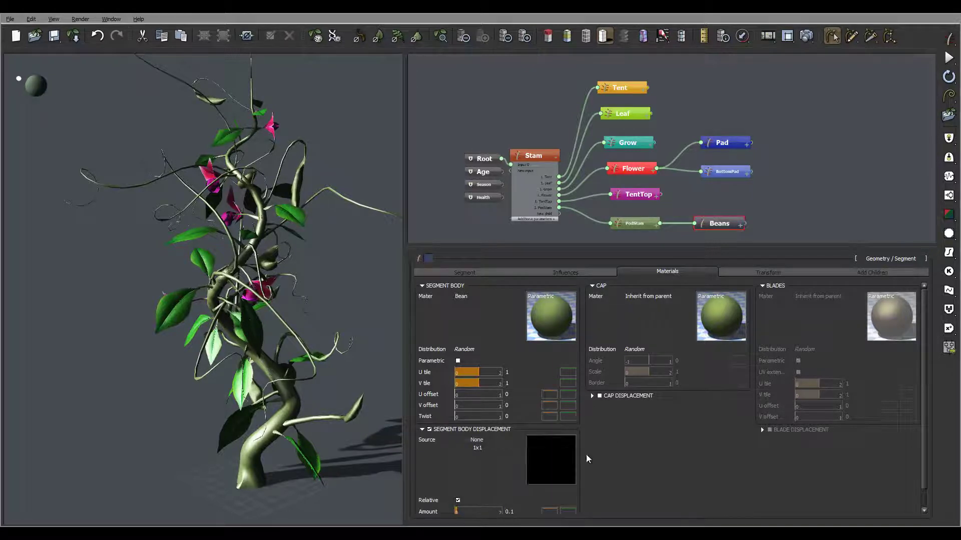
pyautogui.scroll(-1, 747, 428)
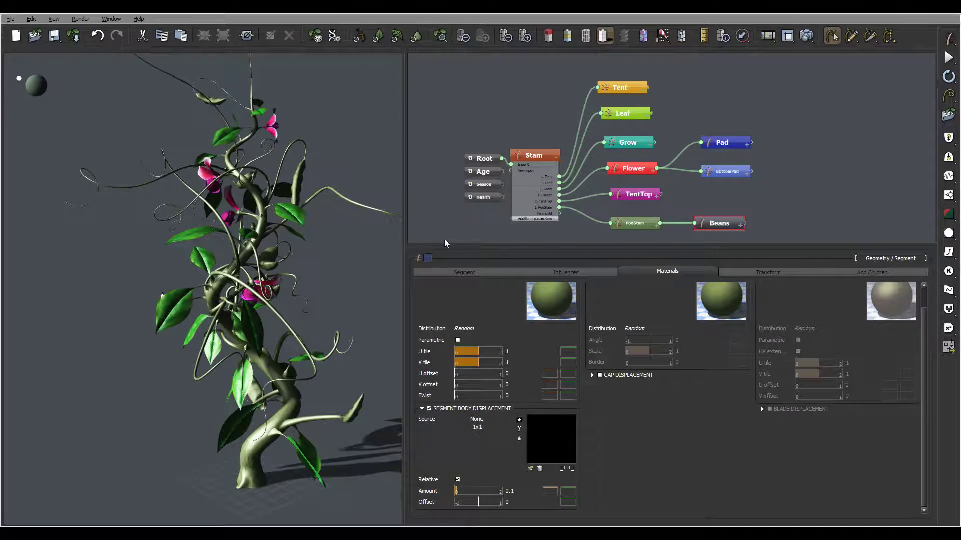
pyautogui.click(529, 468)
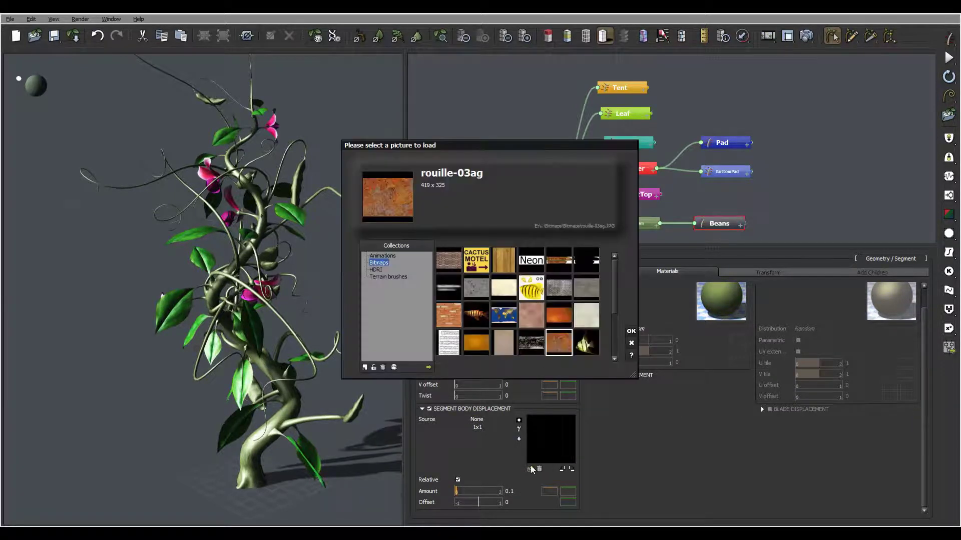
pyautogui.click(429, 368)
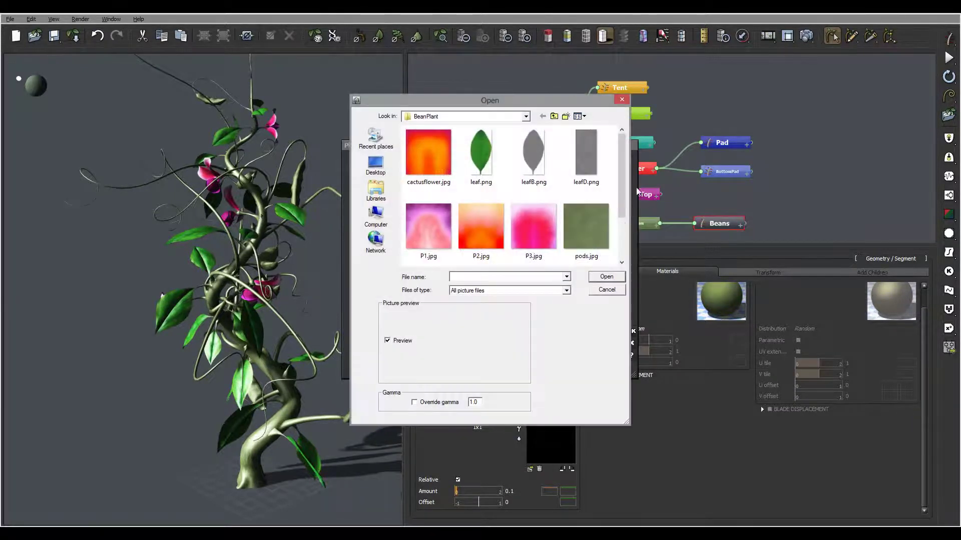
pyautogui.scroll(-2, 625, 190)
pyautogui.scroll(2, 625, 190)
pyautogui.click(586, 155)
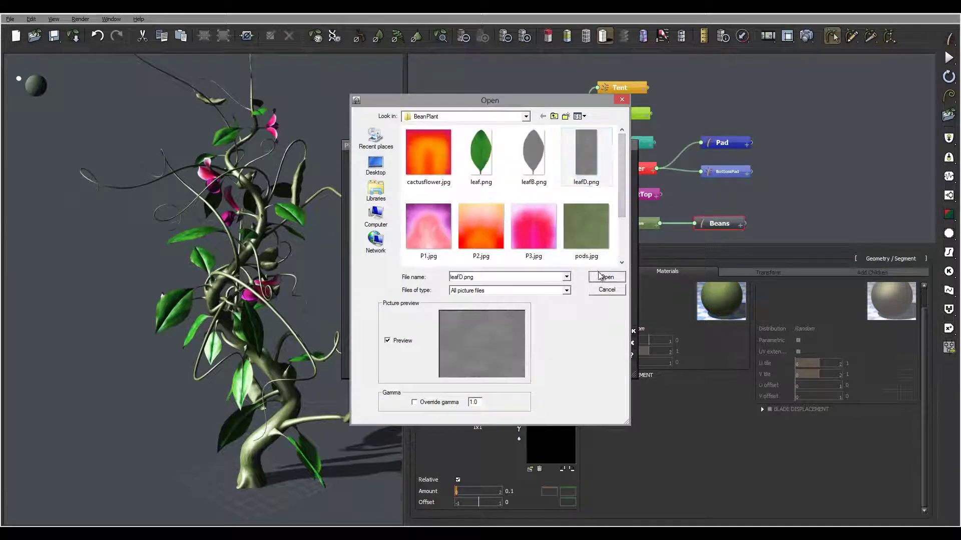
pyautogui.click(606, 276)
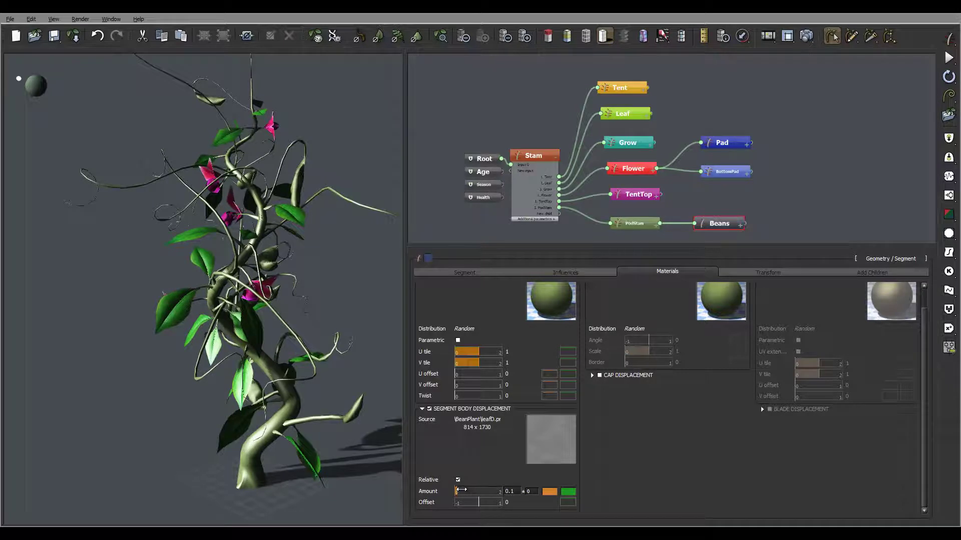
pyautogui.moveTo(460, 491); pyautogui.dragTo(473, 491)
# Step: Examine the pods, leaves and flowers up close and the whole bean plant from several angles
pyautogui.moveTo(303, 189); pyautogui.dragTo(310, 211)
pyautogui.moveTo(311, 211)
pyautogui.mouseDown(button='right')
pyautogui.moveTo(334, 197)
pyautogui.moveTo(326, 209)
pyautogui.mouseUp(button='right')
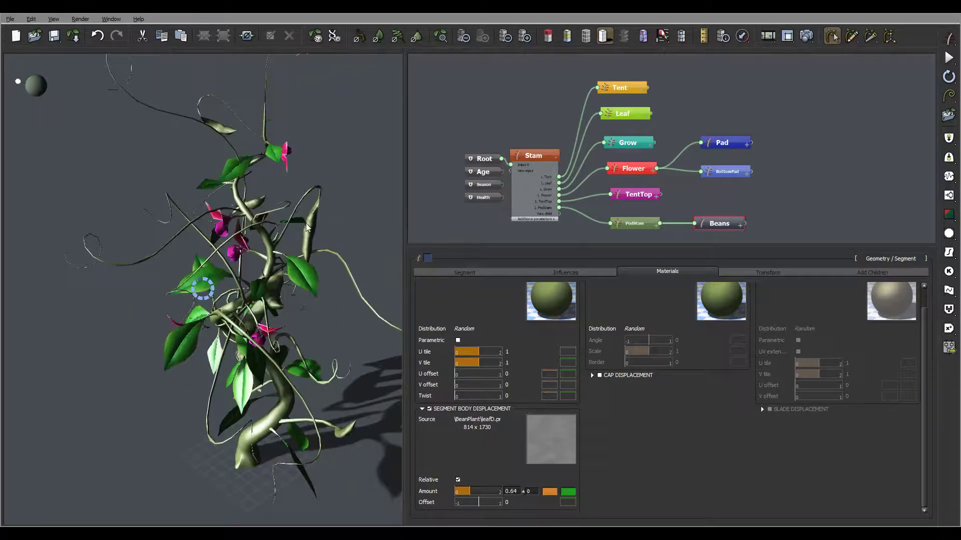
pyautogui.scroll(4, 353, 236)
pyautogui.scroll(8, 354, 237)
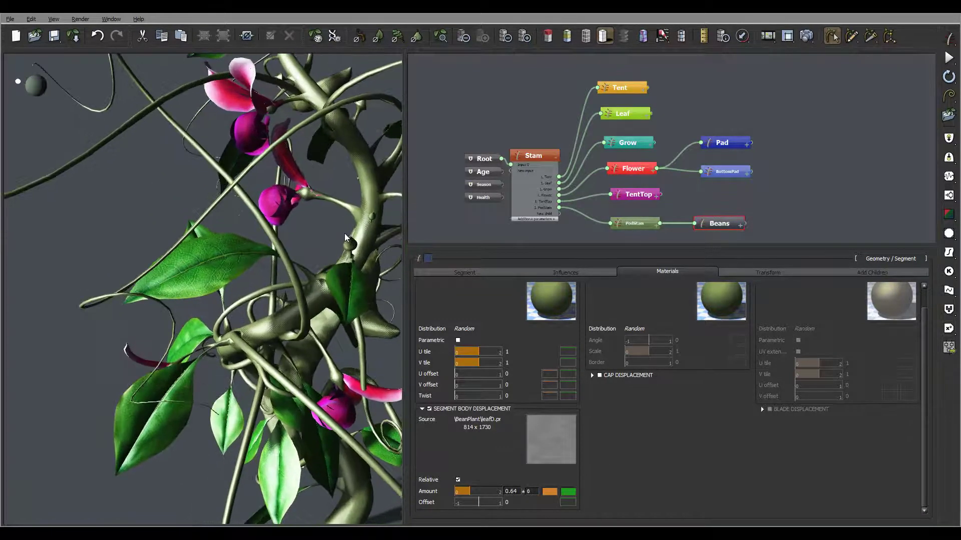
pyautogui.moveTo(381, 260); pyautogui.dragTo(322, 225, button='right')
pyautogui.scroll(5, 274, 212)
pyautogui.moveTo(322, 225); pyautogui.dragTo(158, 136)
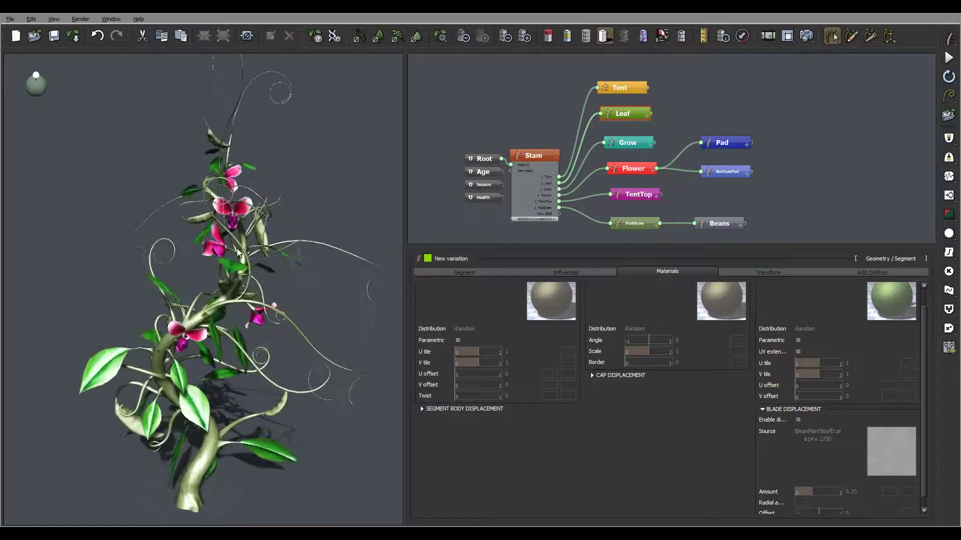
pyautogui.moveTo(288, 258); pyautogui.dragTo(162, 306, button='right')
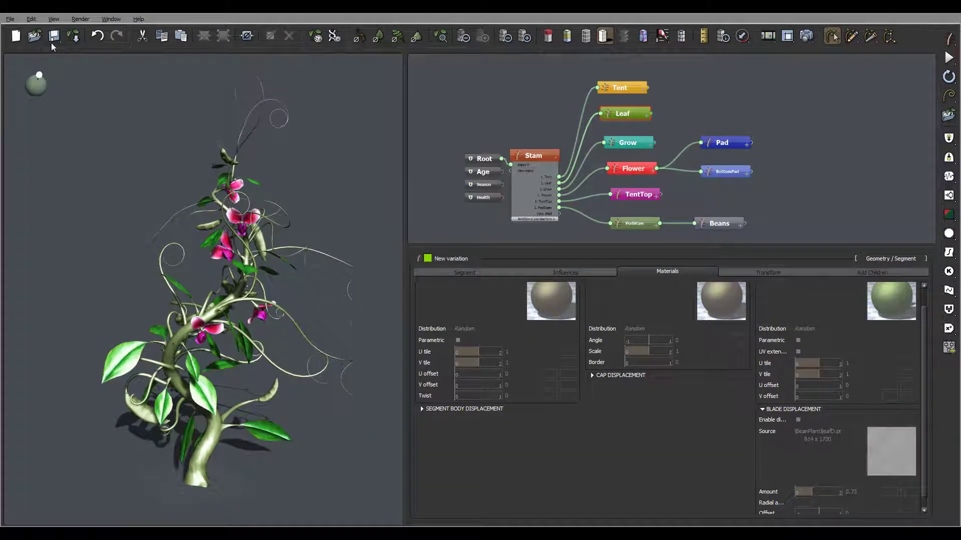
# Step: Review the available plant export formats and the Root node's wind and general parameters
pyautogui.click(10, 19)
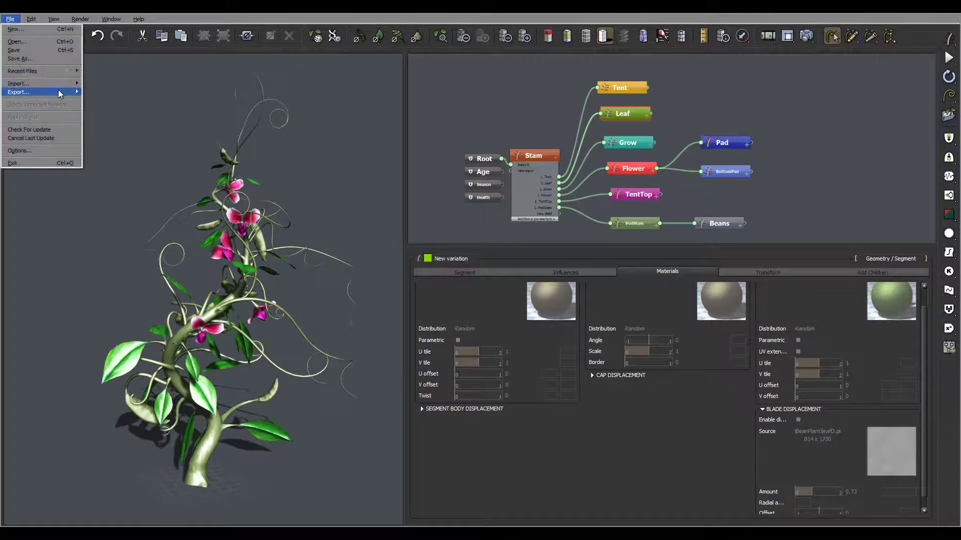
pyautogui.moveTo(58, 93)
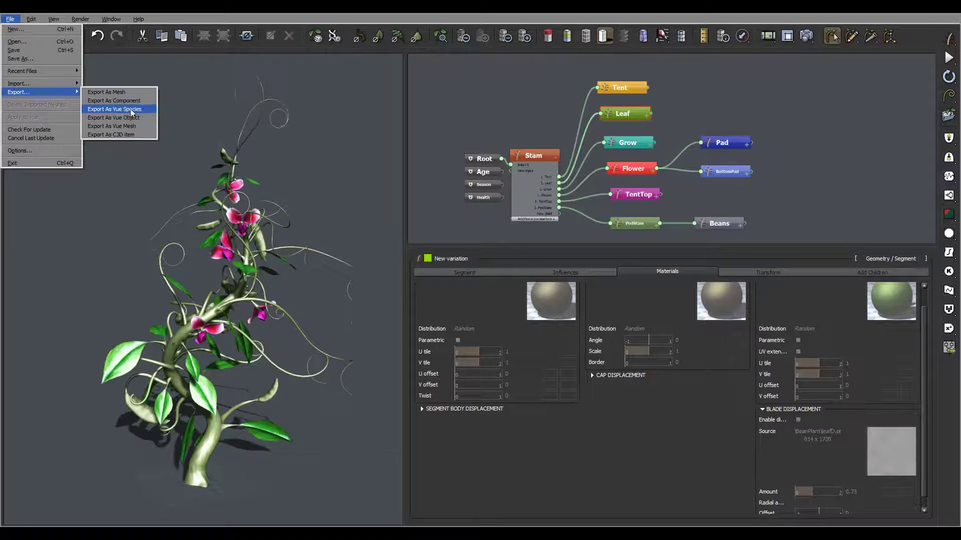
pyautogui.click(488, 159)
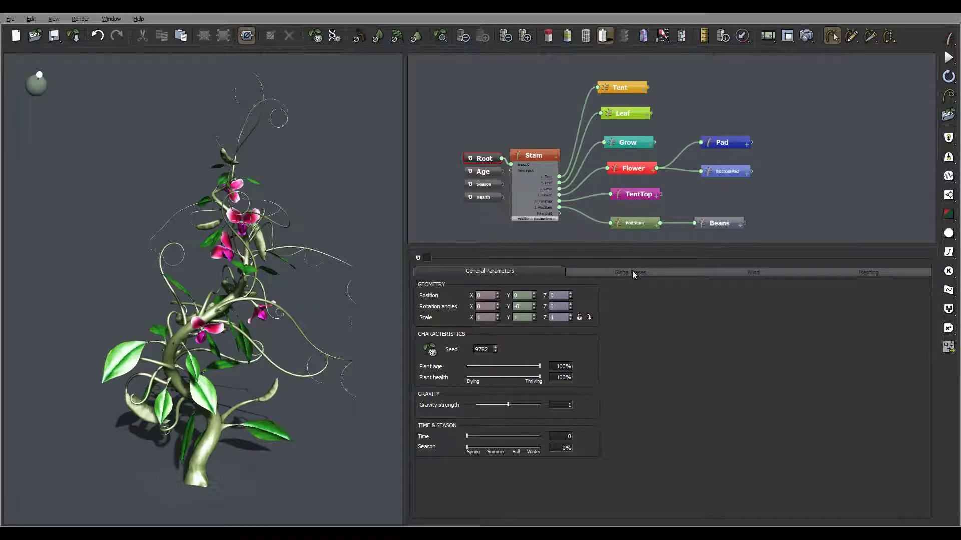
pyautogui.click(746, 274)
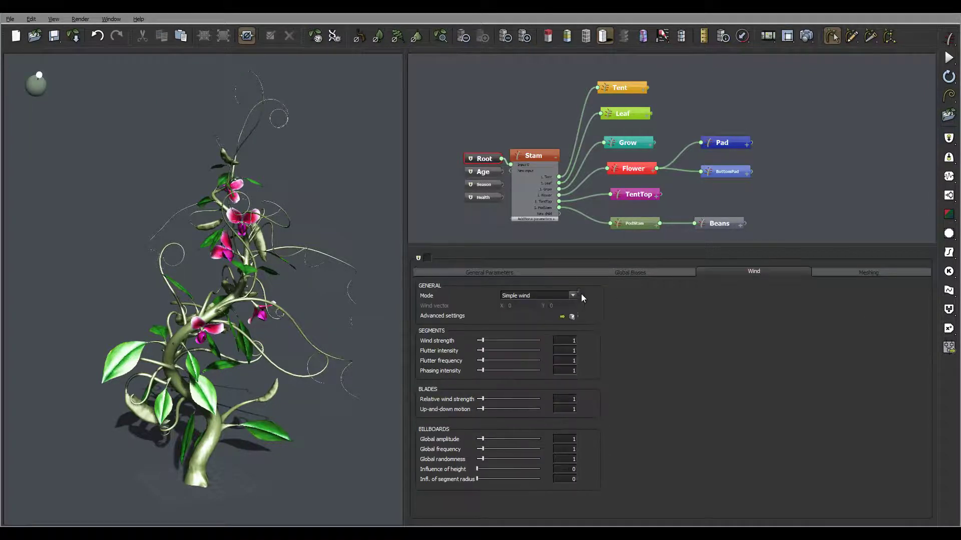
pyautogui.click(519, 273)
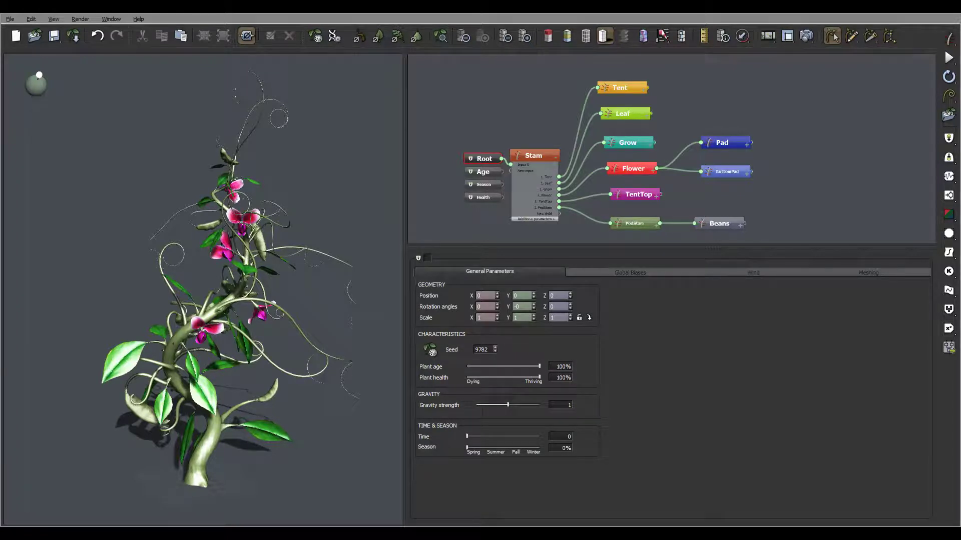
# Step: Review the Root node's mesh resolution choices for rendering and export in its meshing settings
pyautogui.click(862, 274)
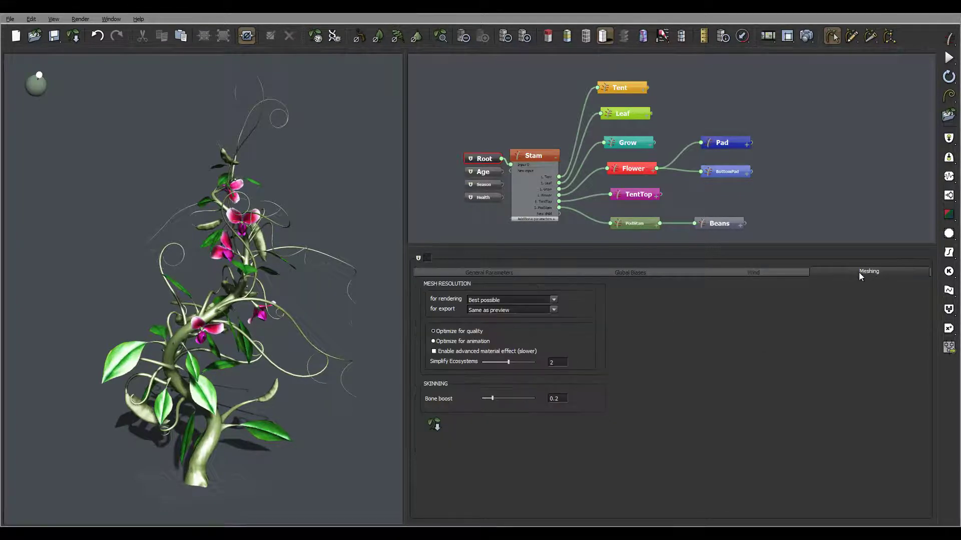
pyautogui.click(554, 302)
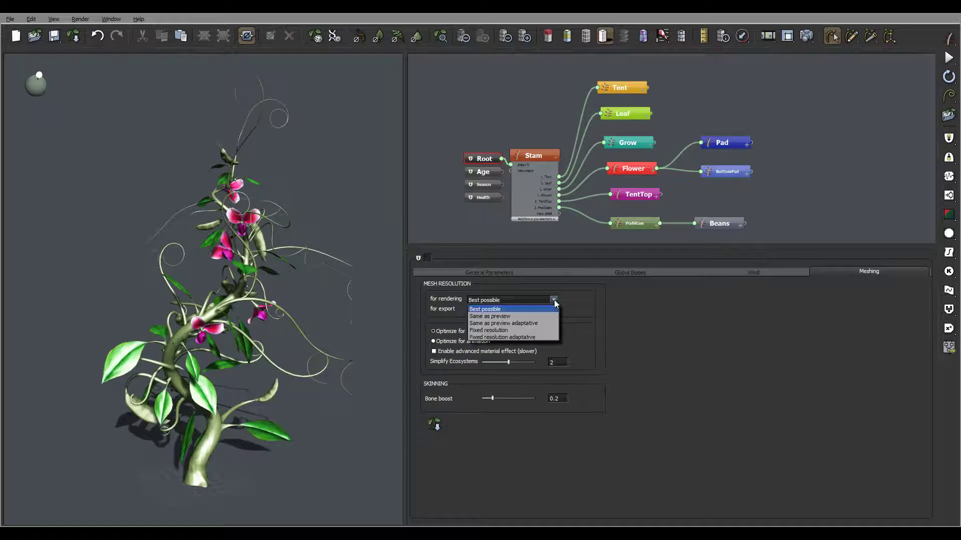
pyautogui.click(491, 302)
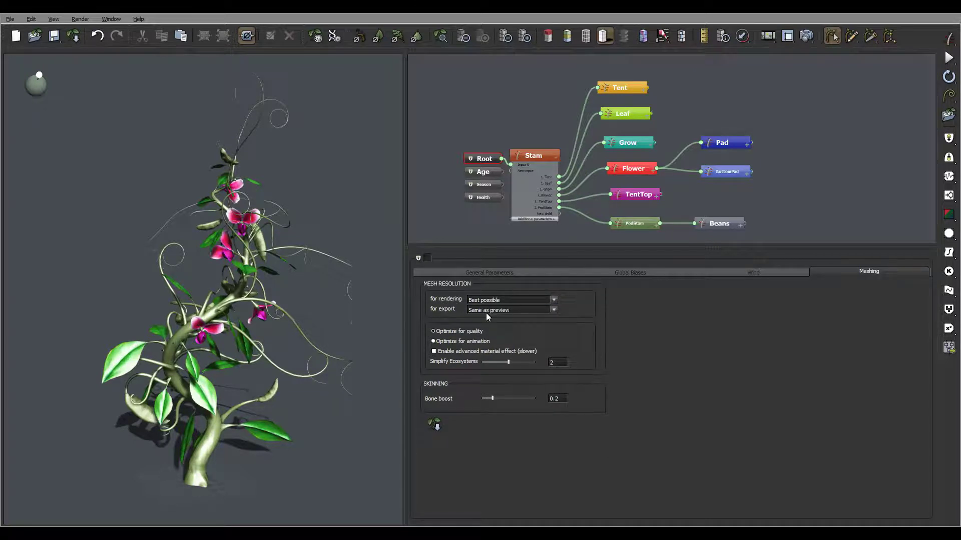
pyautogui.click(543, 312)
pyautogui.click(606, 322)
pyautogui.click(456, 329)
pyautogui.click(662, 36)
# Step: Save the plant as the TPF vegetation species bean.tpf in the BeanPlant folder with file compression turned off
pyautogui.hotkey('ctrl', 'shift', 's')
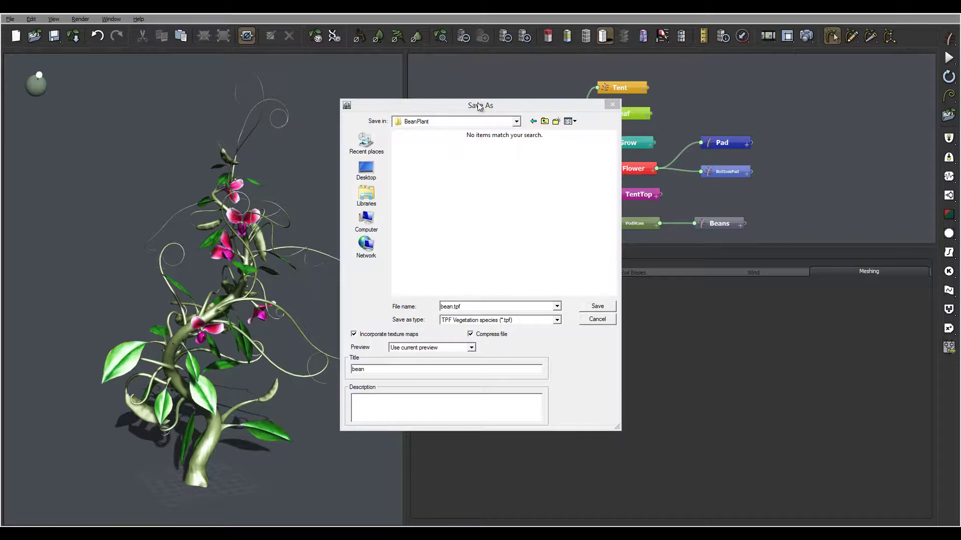
pyautogui.moveTo(479, 107); pyautogui.dragTo(483, 76)
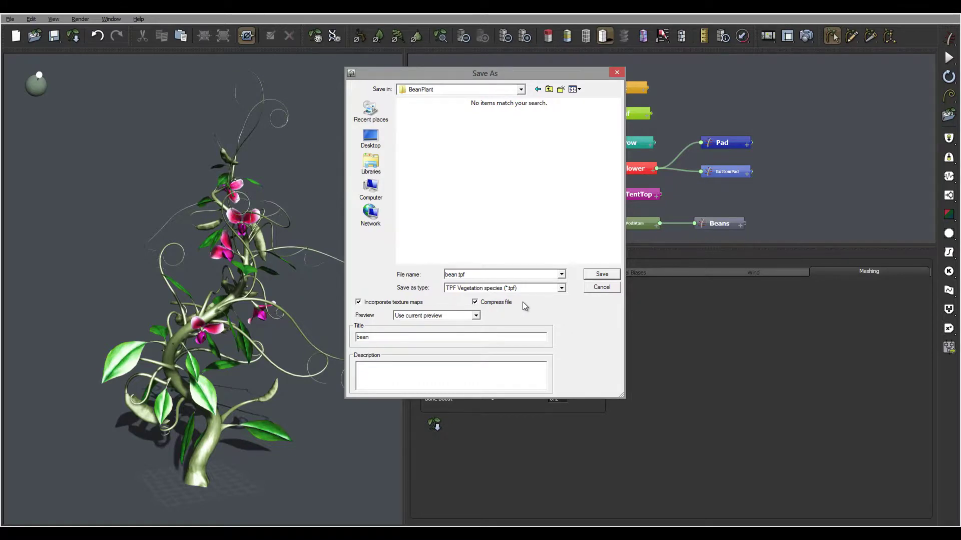
pyautogui.click(475, 302)
pyautogui.click(601, 275)
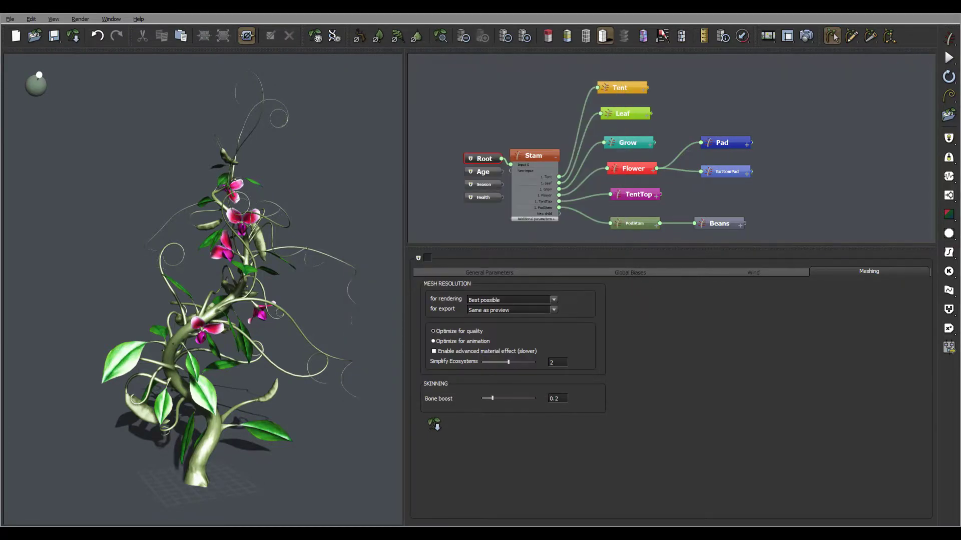